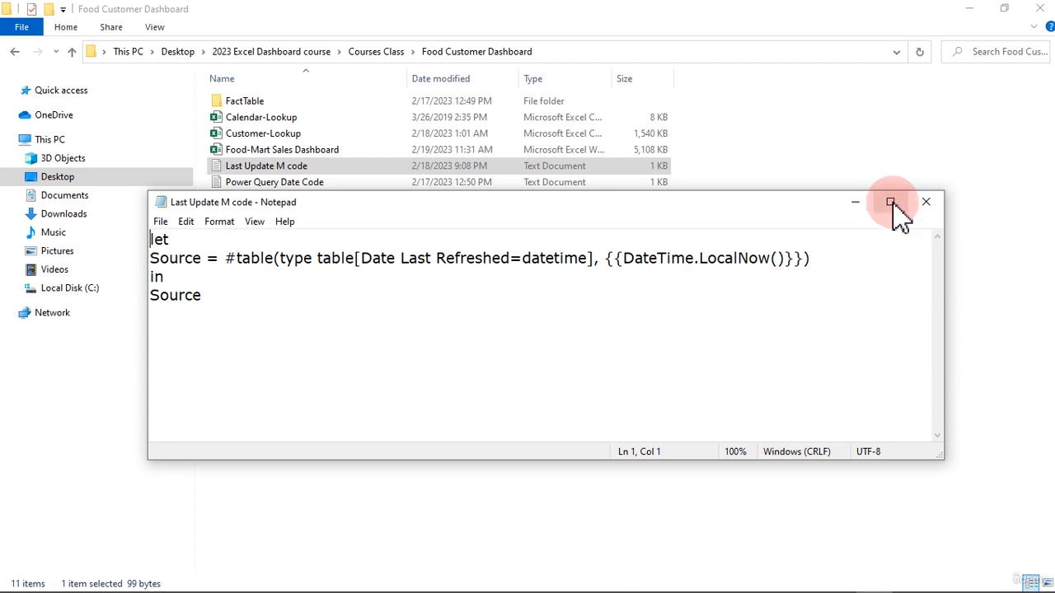
Copy all of the M code in the Last Update M code text file and close the file and its folder
{"action": "left_click", "coordinate": [890, 202]}
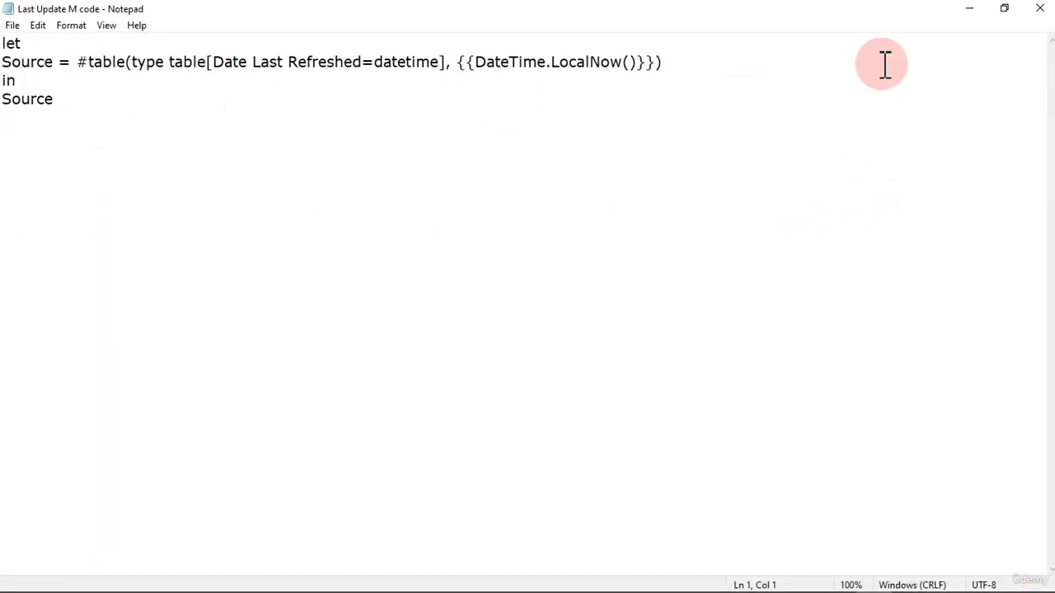
{"action": "left_click", "coordinate": [1004, 9]}
{"action": "left_click_drag", "start_coordinate": [219, 296], "coordinate": [135, 238]}
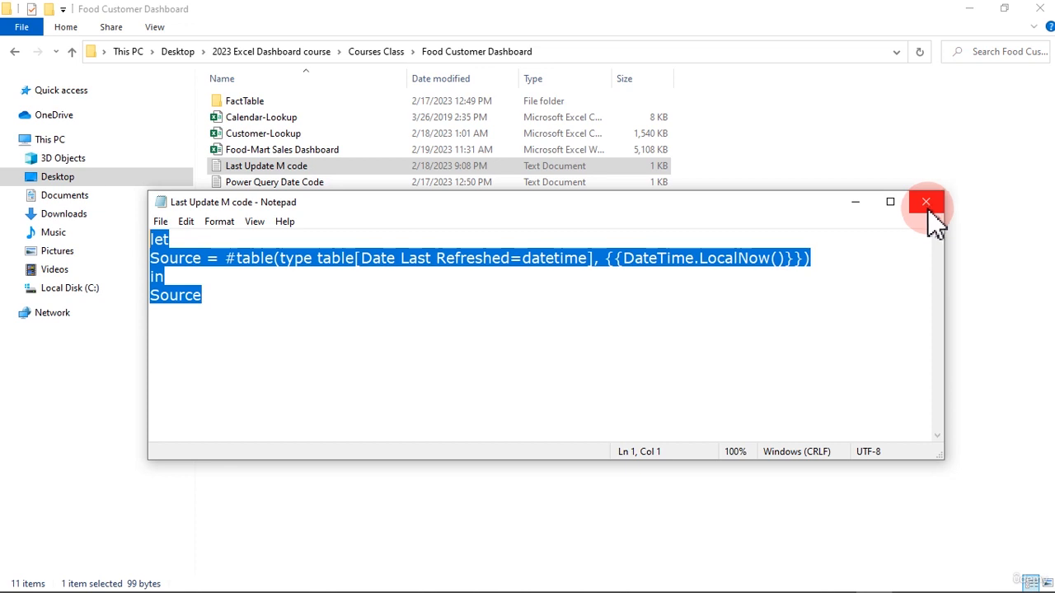
{"action": "right_click", "coordinate": [766, 263]}
{"action": "left_click", "coordinate": [801, 315]}
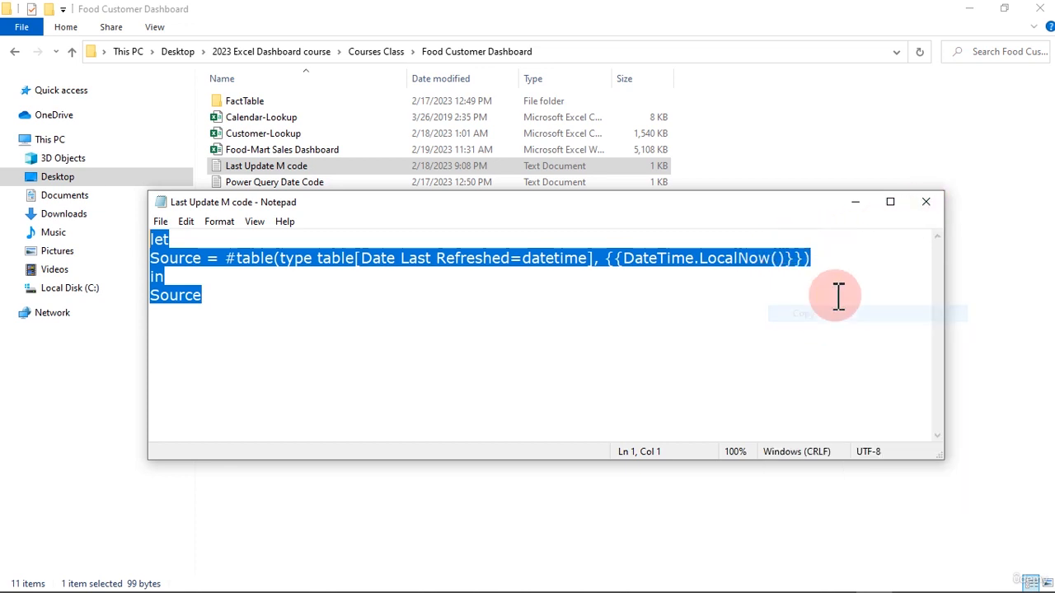
{"action": "left_click", "coordinate": [925, 204]}
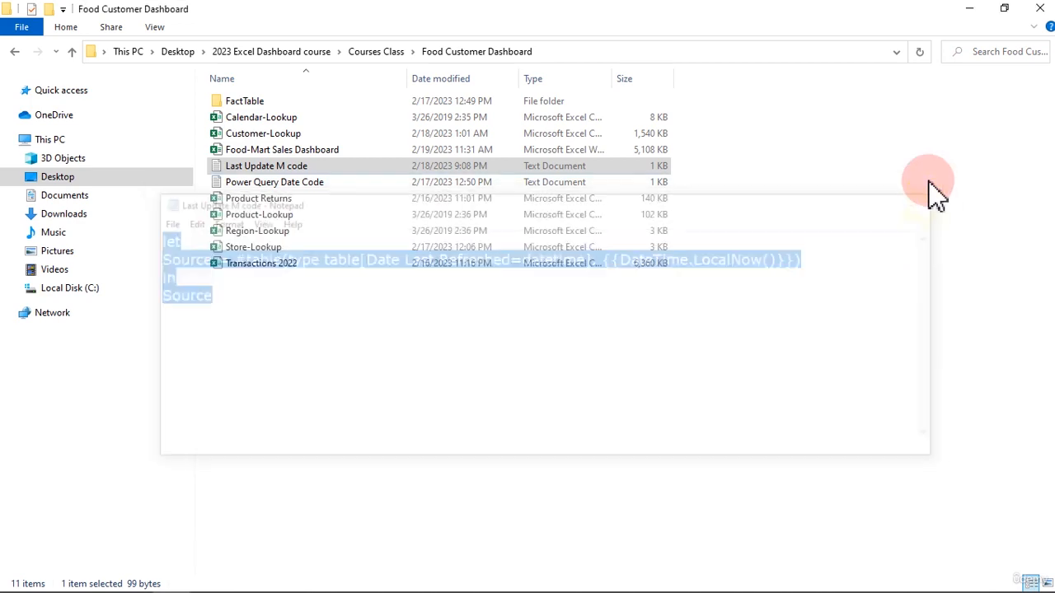
{"action": "left_click", "coordinate": [1040, 10]}
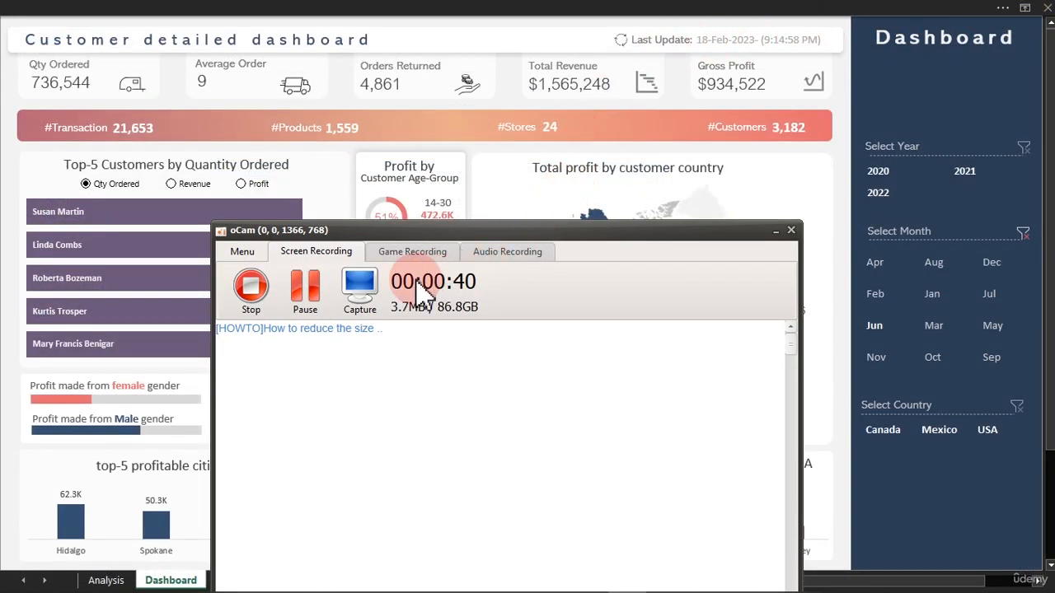
{"action": "left_click", "coordinate": [304, 293]}
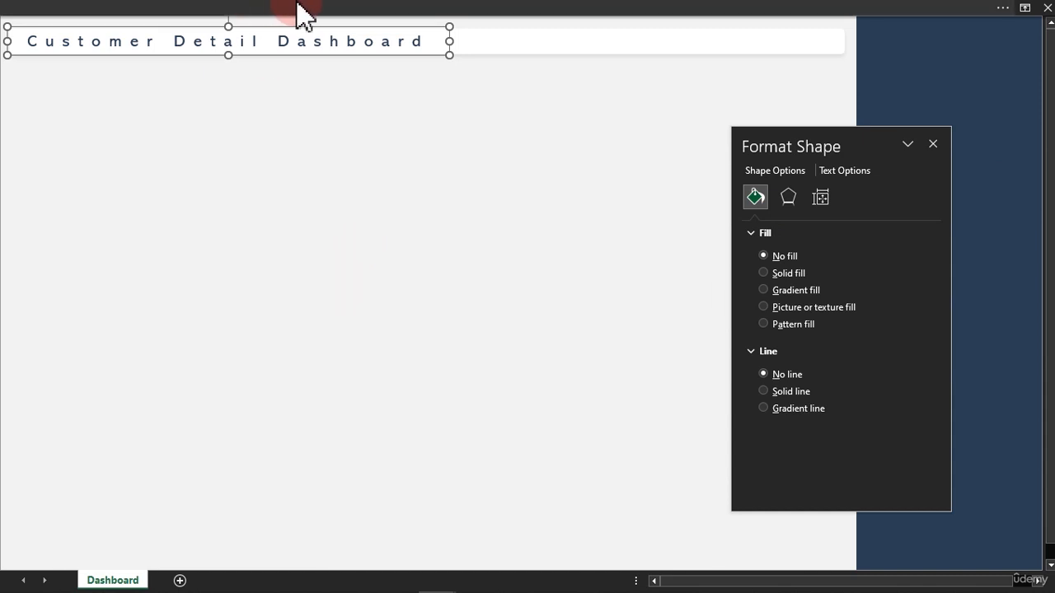
Deselect the dashboard title text box by selecting an empty cell on the Dashboard sheet
{"action": "left_click", "coordinate": [305, 11]}
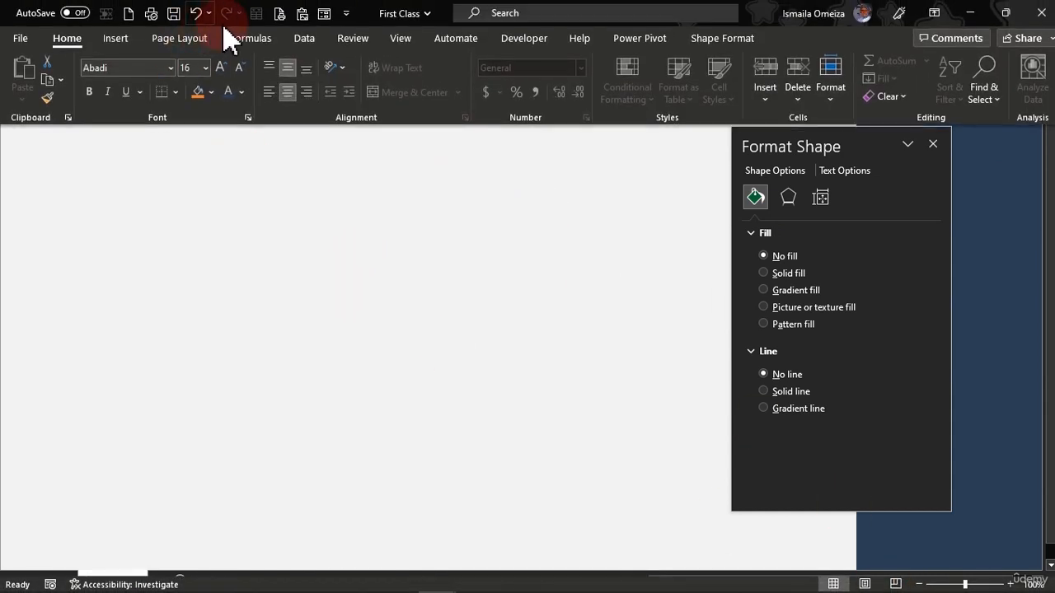
{"action": "left_click", "coordinate": [307, 41]}
{"action": "left_click", "coordinate": [294, 193]}
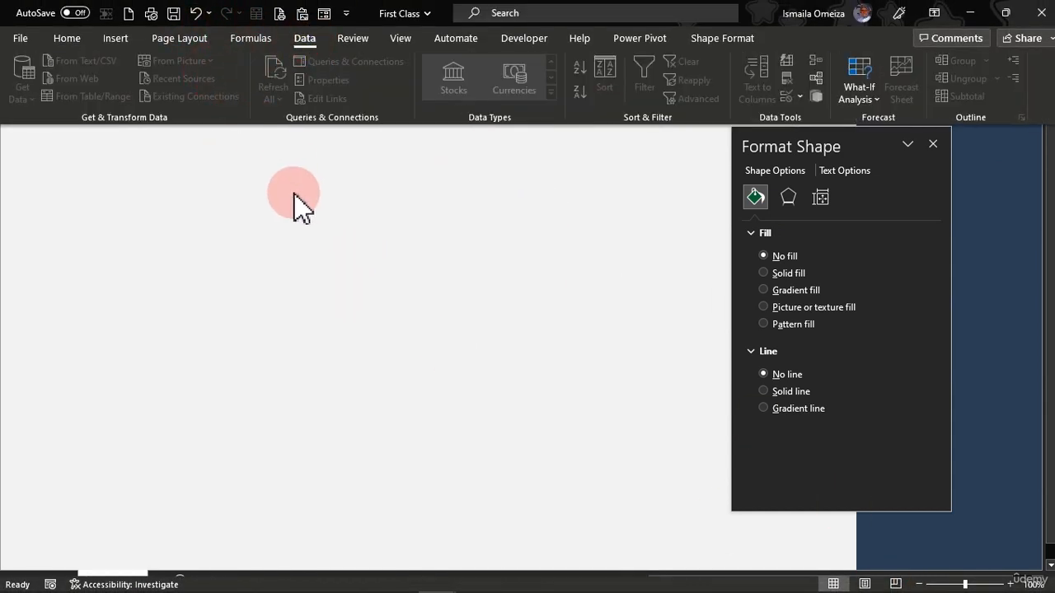
{"action": "left_click", "coordinate": [294, 193]}
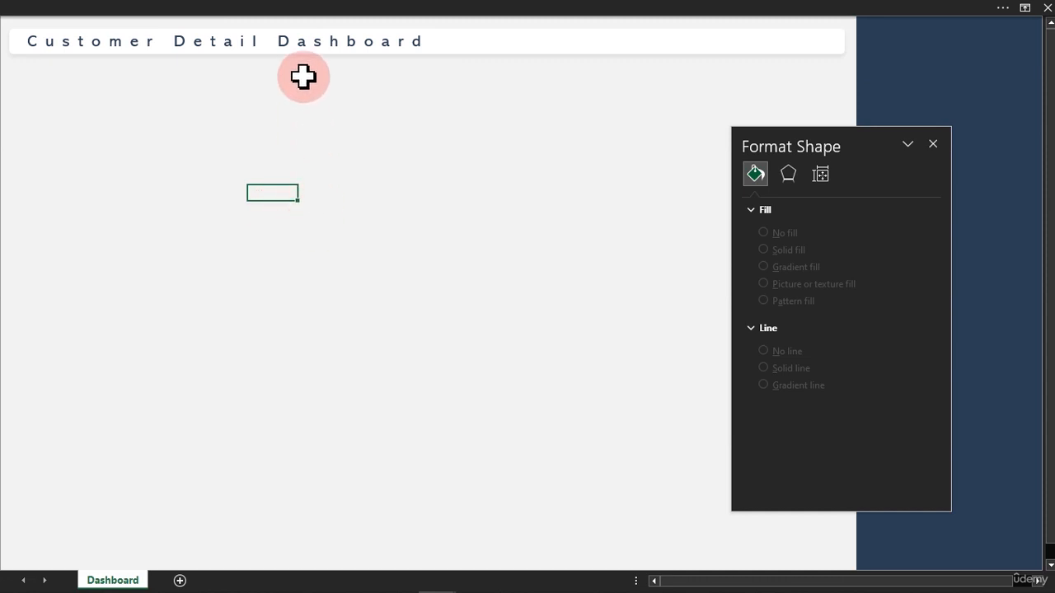
Create a new blank query from the other data sources in the First Class workbook
{"action": "left_click", "coordinate": [319, 11]}
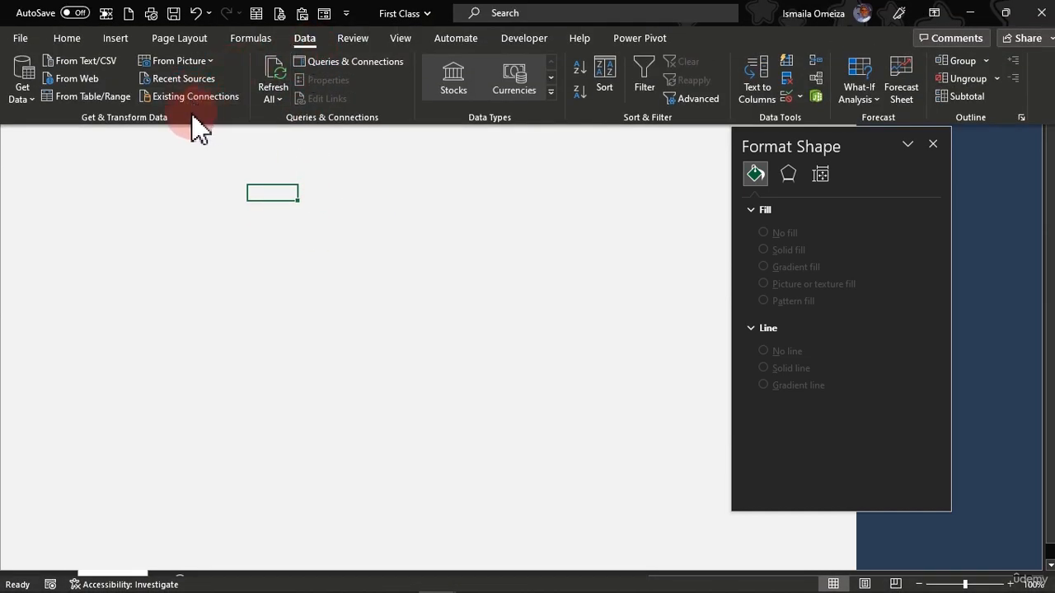
{"action": "left_click", "coordinate": [31, 102]}
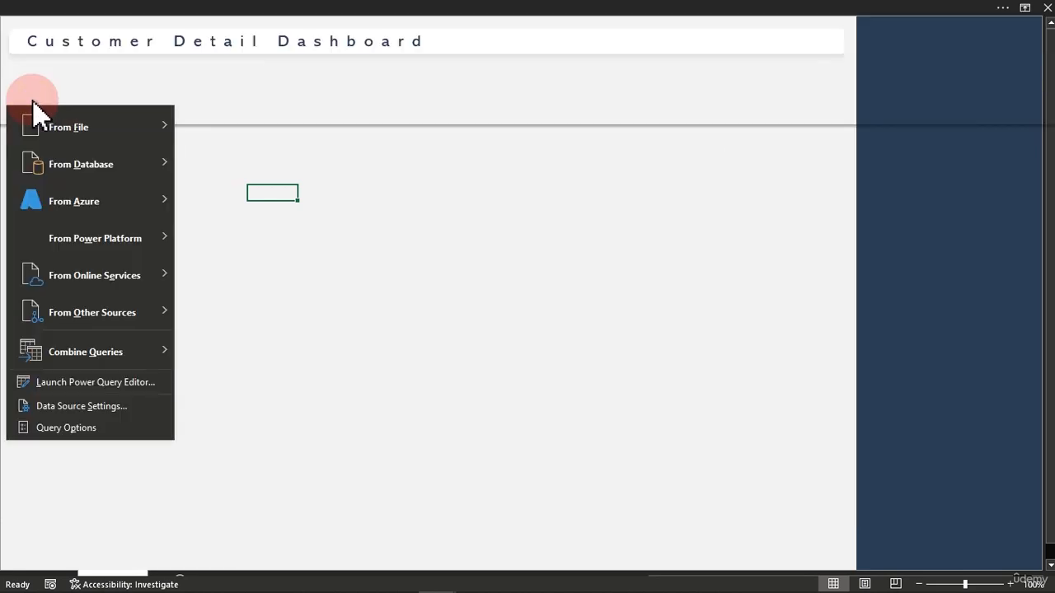
{"action": "mouse_move", "coordinate": [109, 198]}
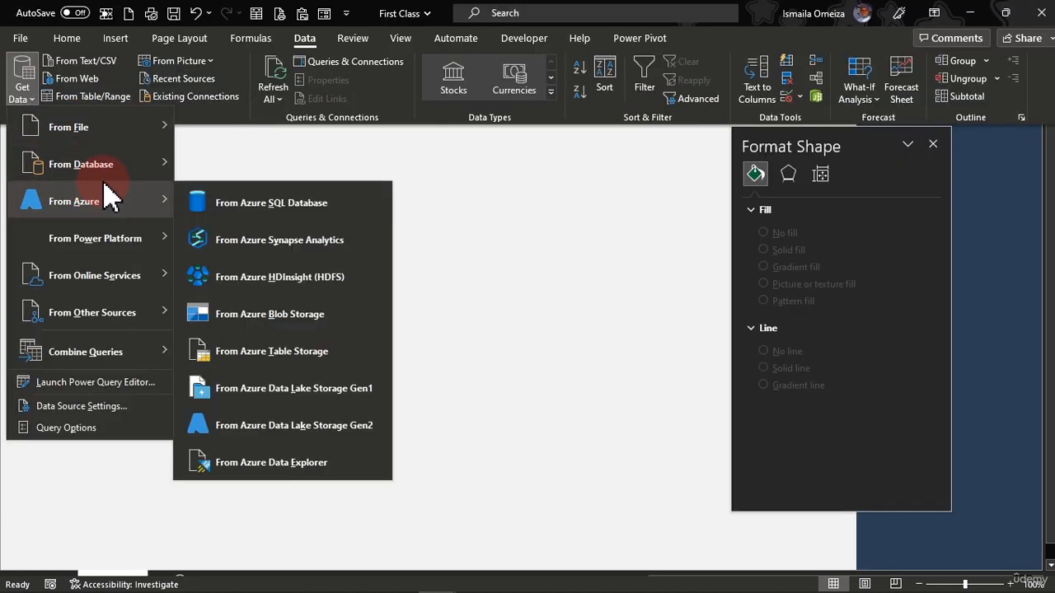
{"action": "left_click", "coordinate": [112, 164]}
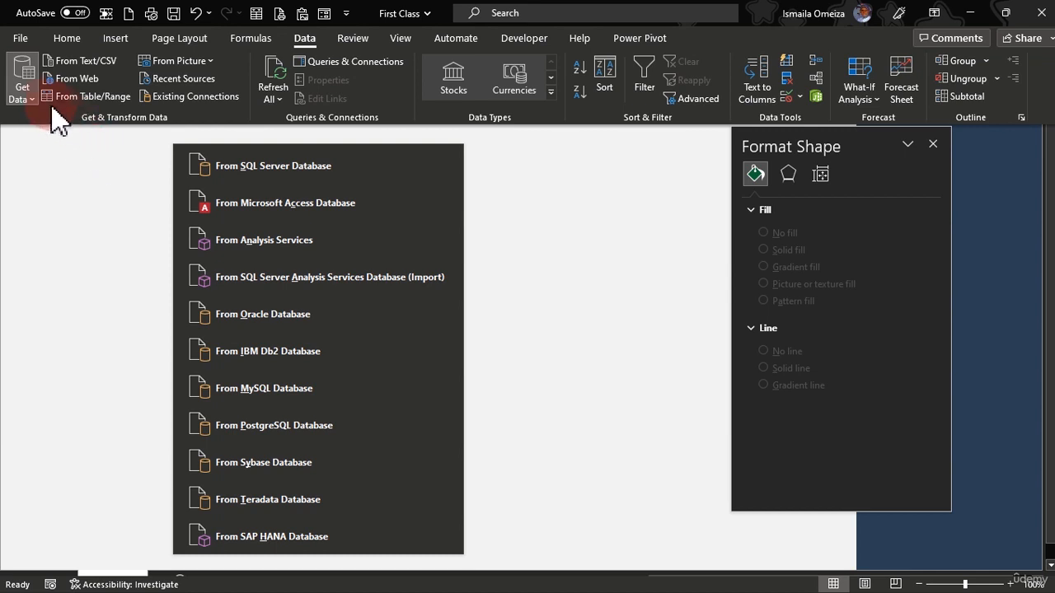
{"action": "left_click", "coordinate": [32, 107]}
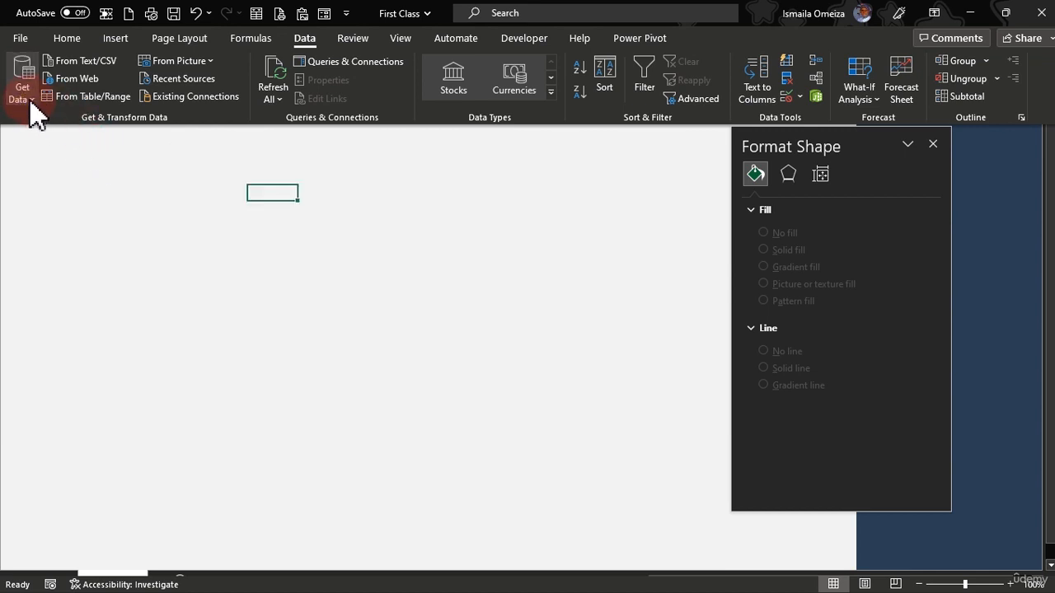
{"action": "left_click", "coordinate": [31, 104]}
{"action": "mouse_move", "coordinate": [66, 132]}
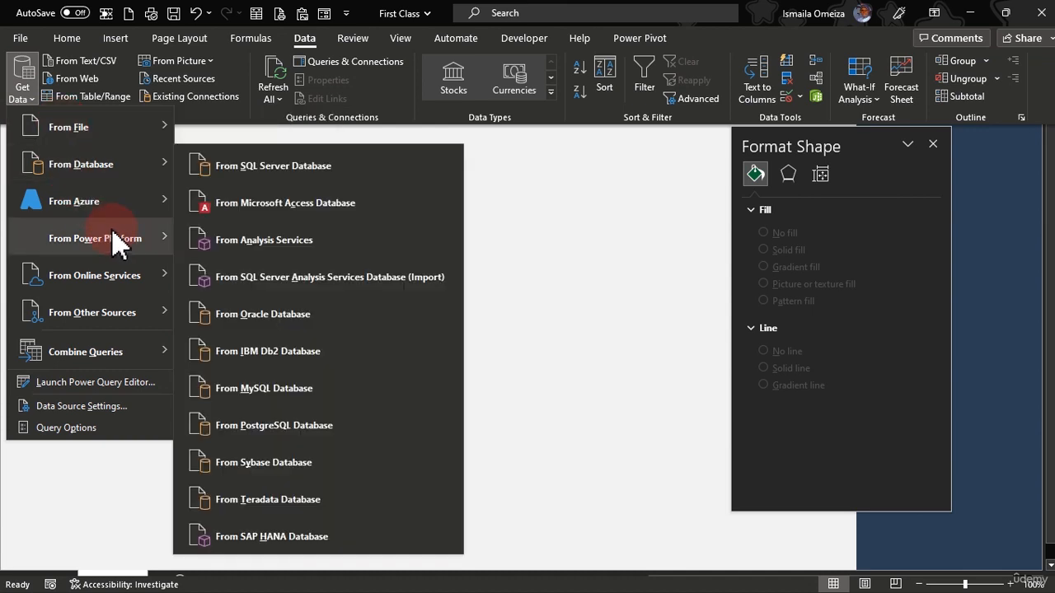
{"action": "mouse_move", "coordinate": [128, 255]}
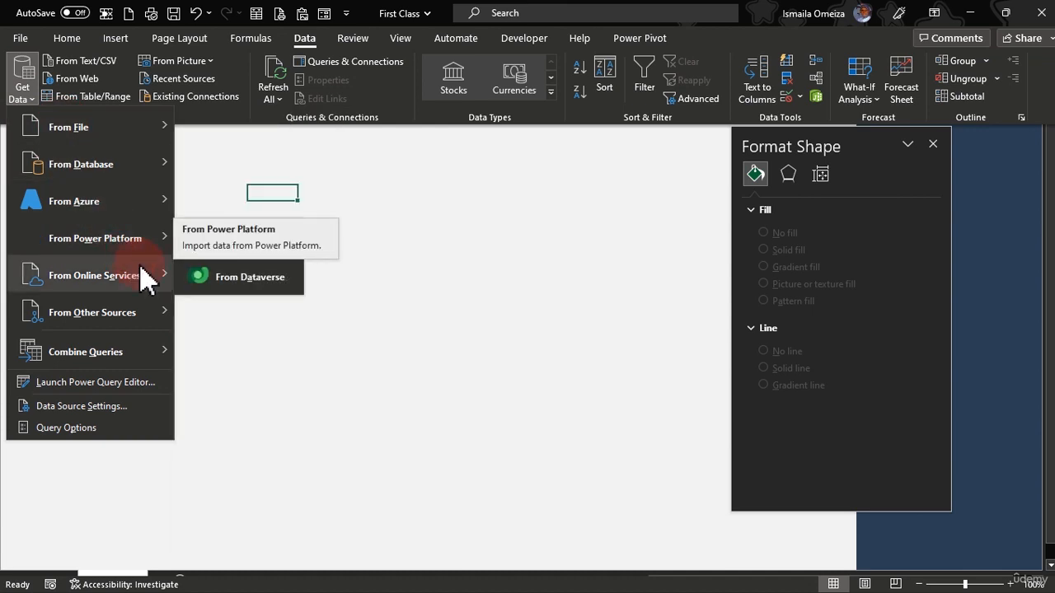
{"action": "mouse_move", "coordinate": [157, 284]}
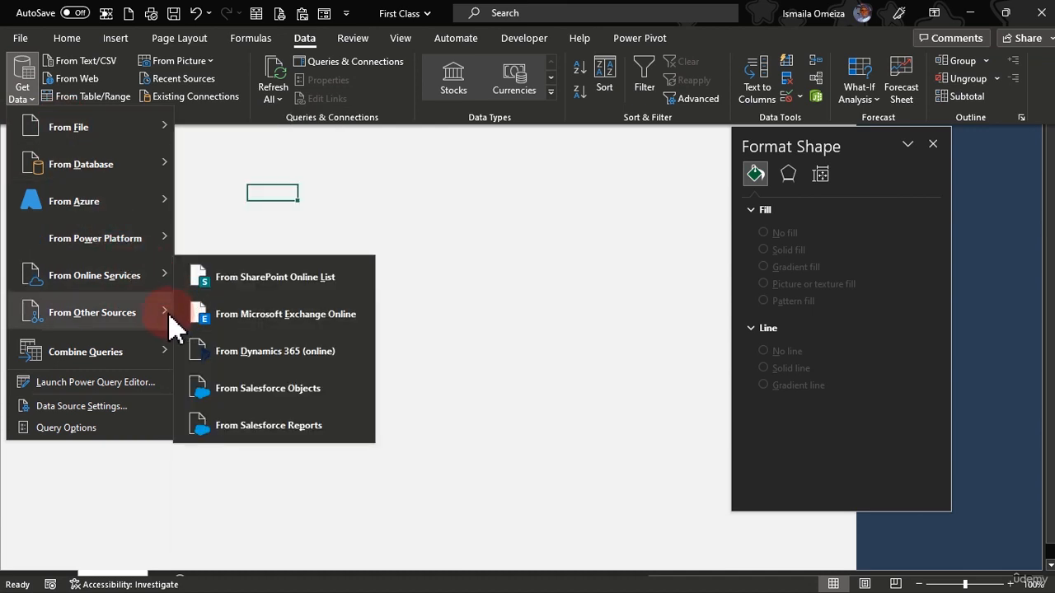
{"action": "mouse_move", "coordinate": [173, 326]}
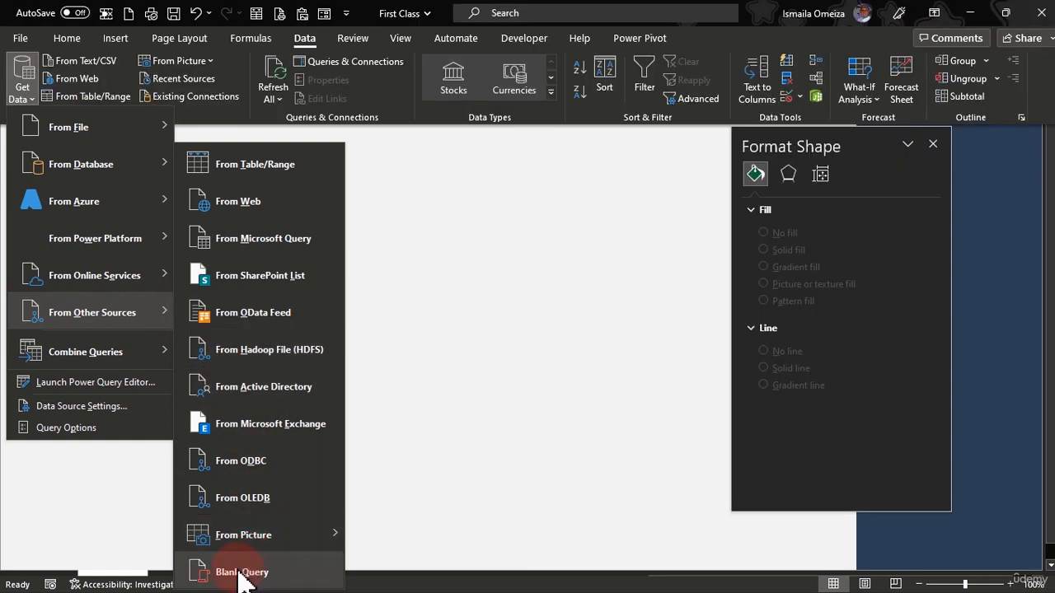
{"action": "left_click", "coordinate": [239, 575]}
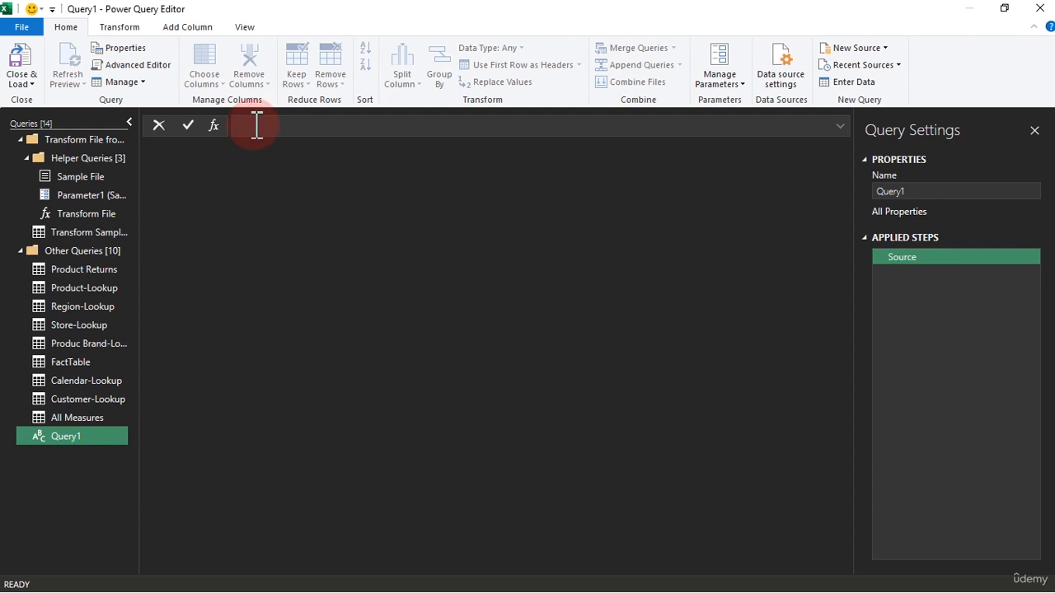
Replace the blank query's code with the copied M code that builds a Date Last Refreshed datetime table from DateTime.LocalNow()
{"action": "left_click", "coordinate": [147, 67]}
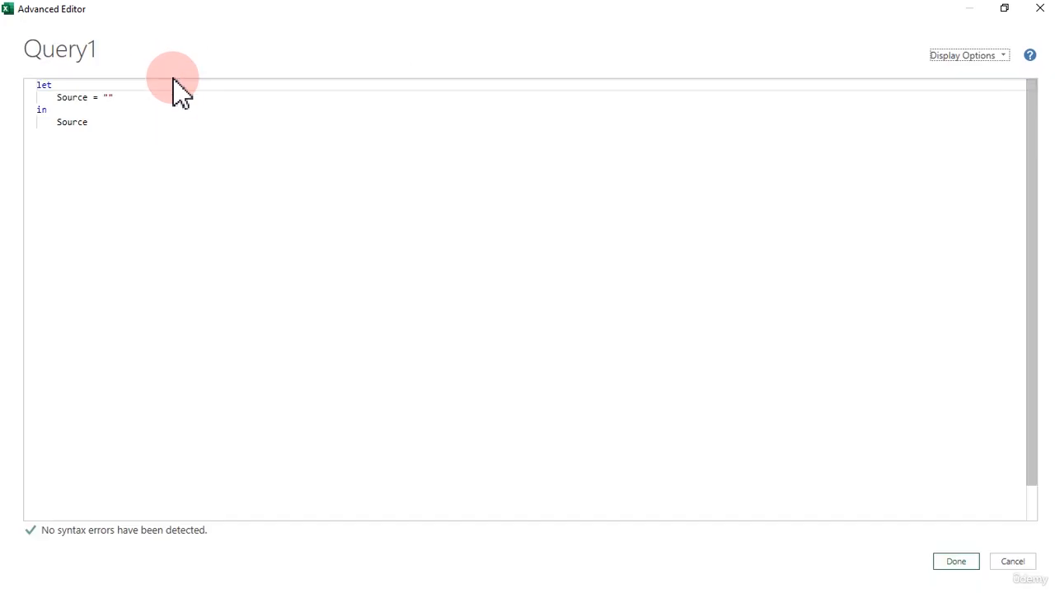
{"action": "left_click", "coordinate": [137, 132]}
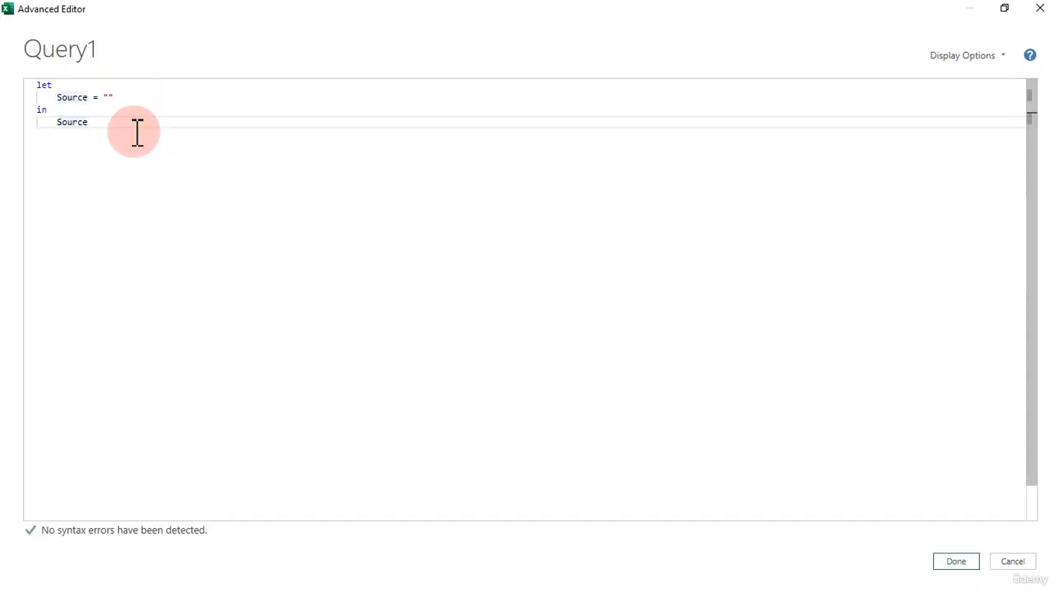
{"action": "key", "text": "ctrl+a"}
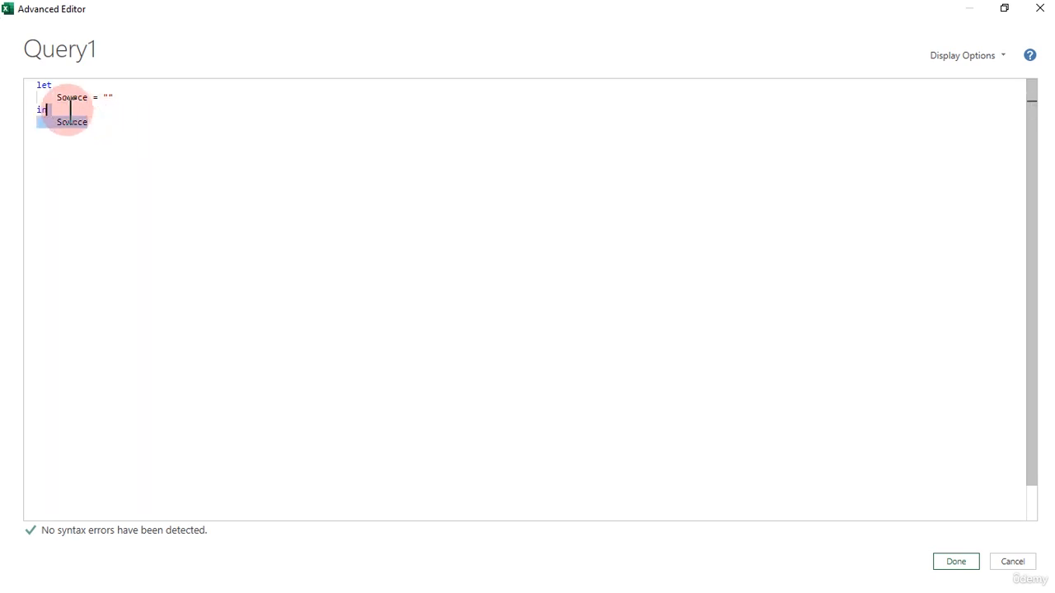
{"action": "key", "text": "Delete"}
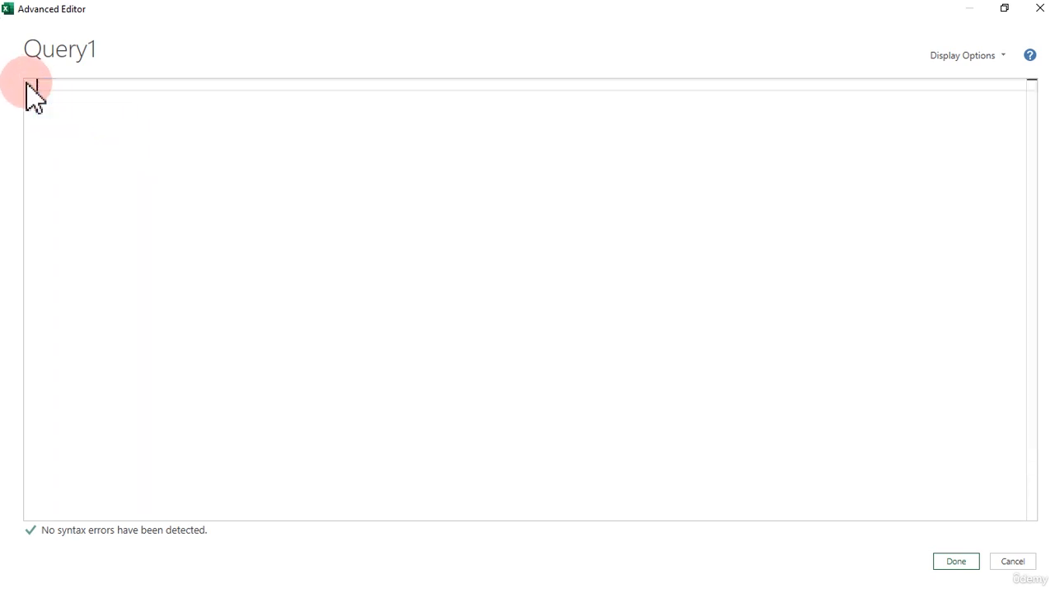
{"action": "type", "text": "let Source = #table(type table[Date Last Refreshed=datetime], {{DateTime.LocalNow()}}) in Source"}
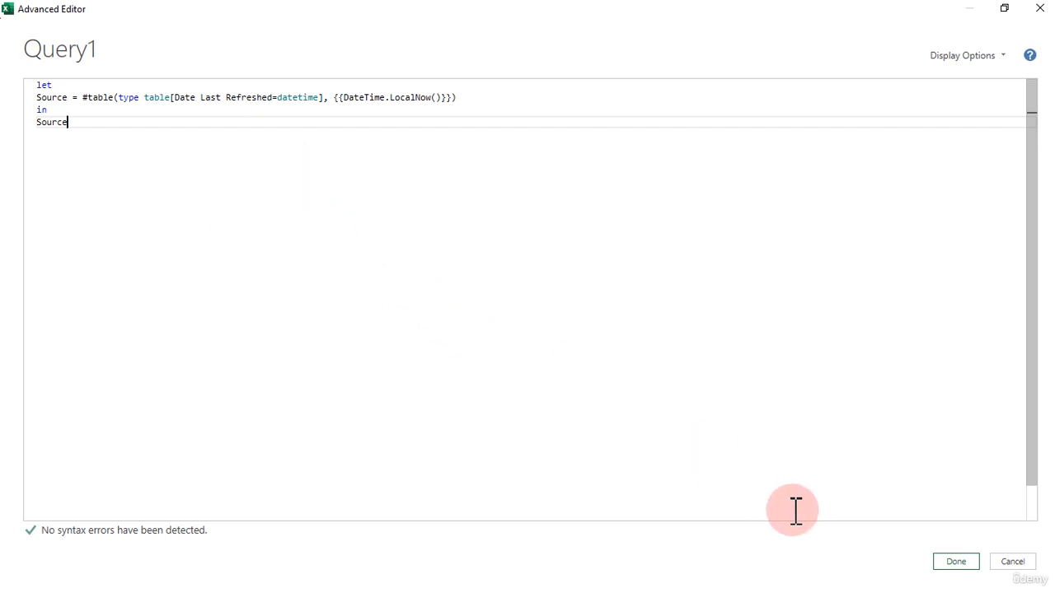
{"action": "left_click", "coordinate": [949, 561]}
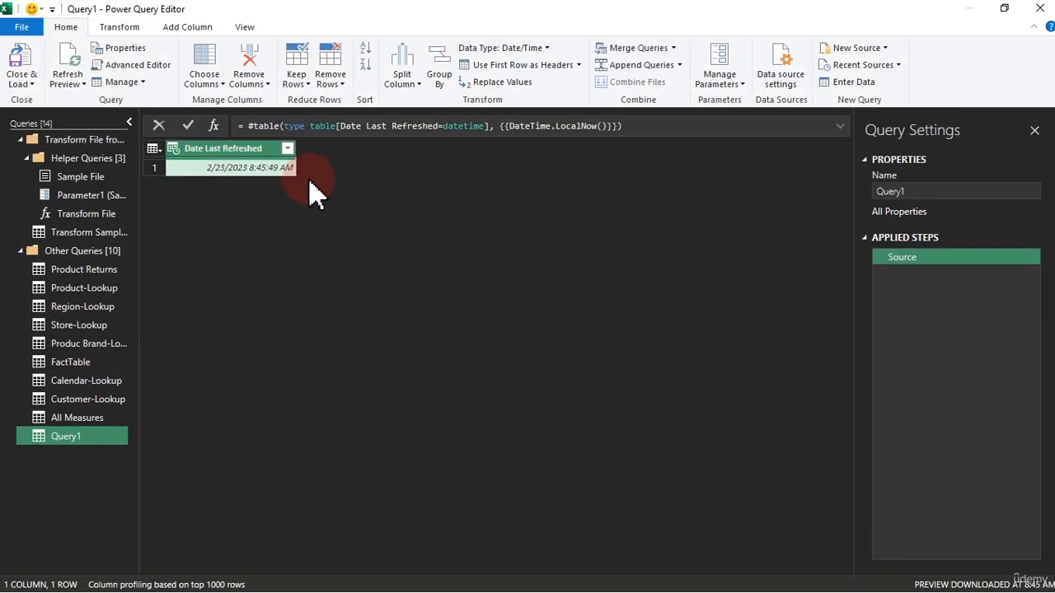
{"action": "left_click", "coordinate": [185, 30]}
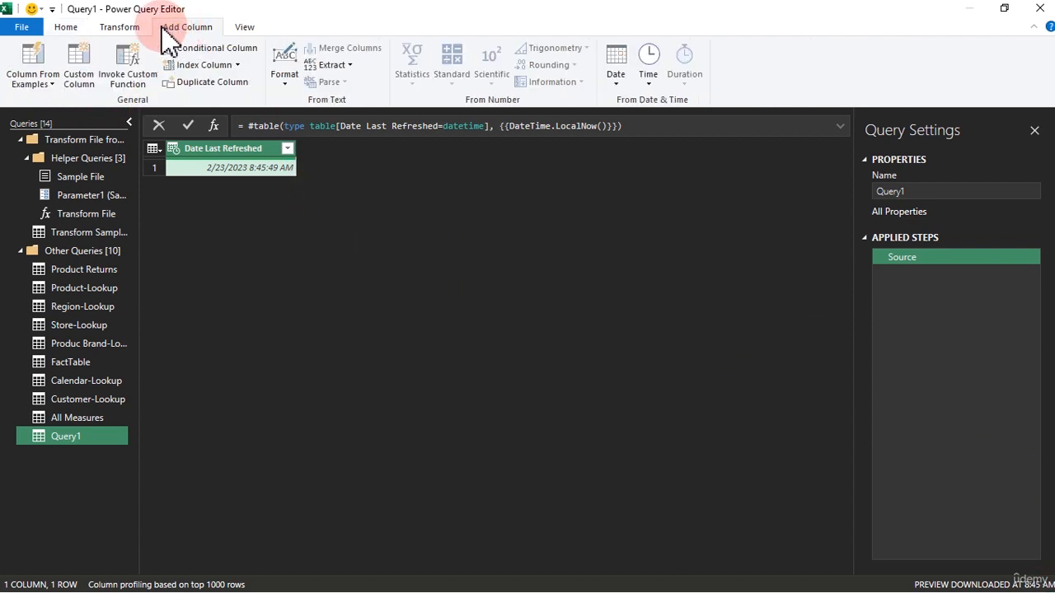
{"action": "left_click", "coordinate": [119, 29]}
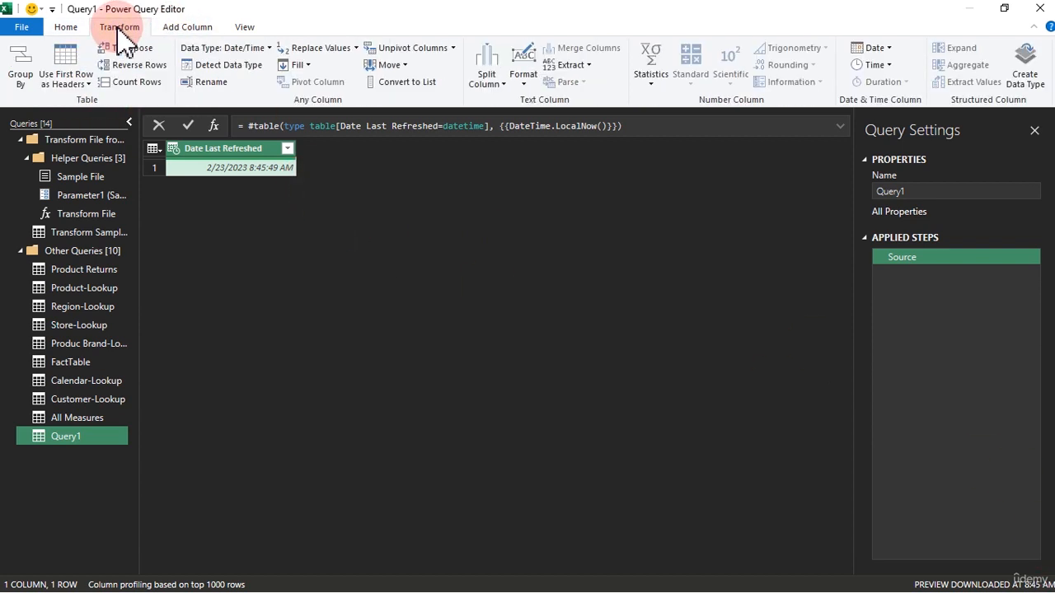
{"action": "left_click", "coordinate": [73, 33]}
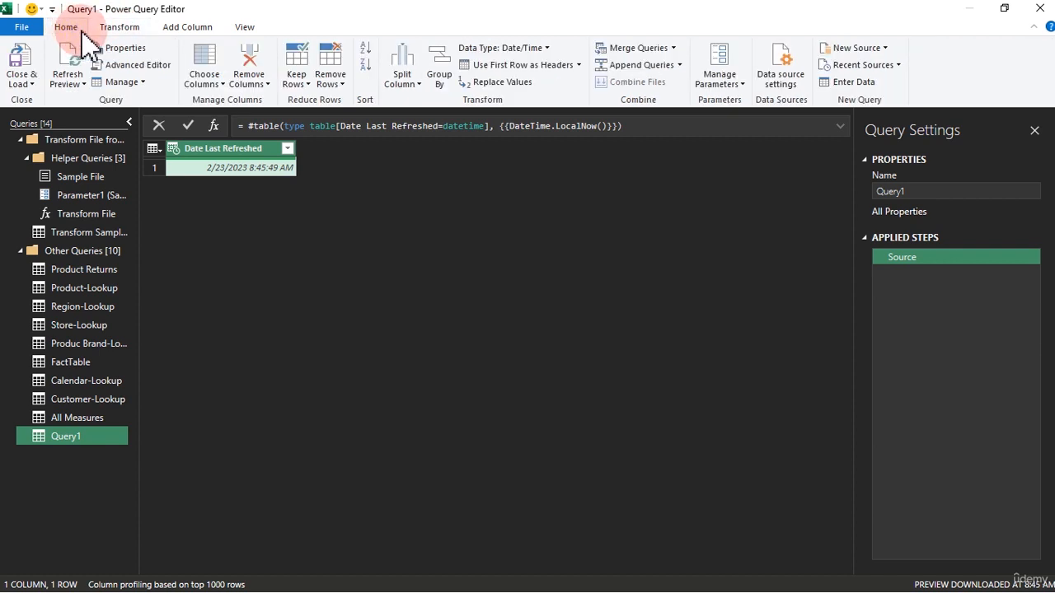
{"action": "left_click", "coordinate": [203, 33]}
{"action": "left_click", "coordinate": [128, 33]}
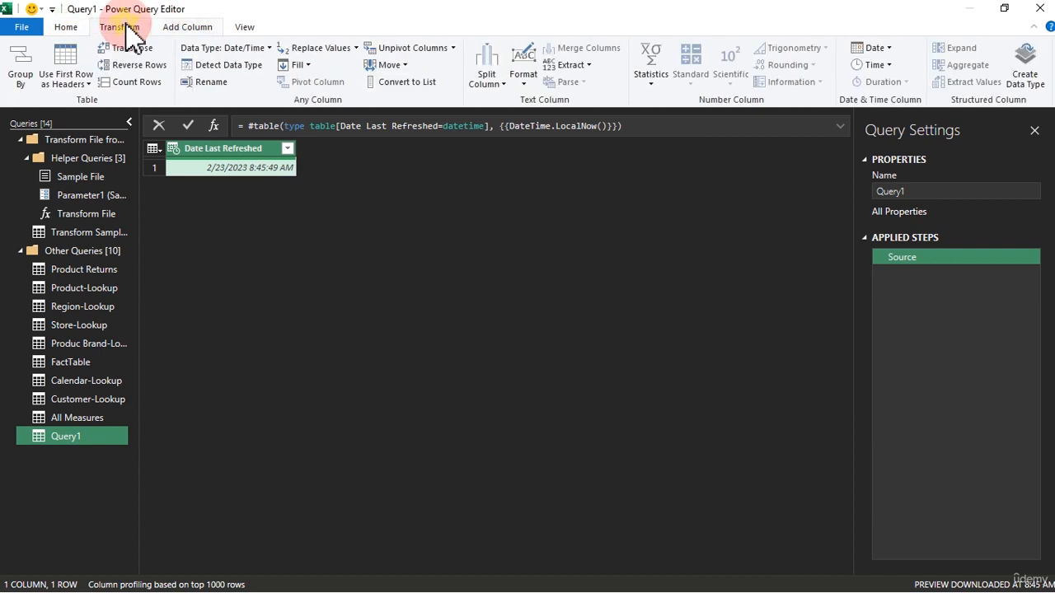
{"action": "left_click", "coordinate": [72, 31]}
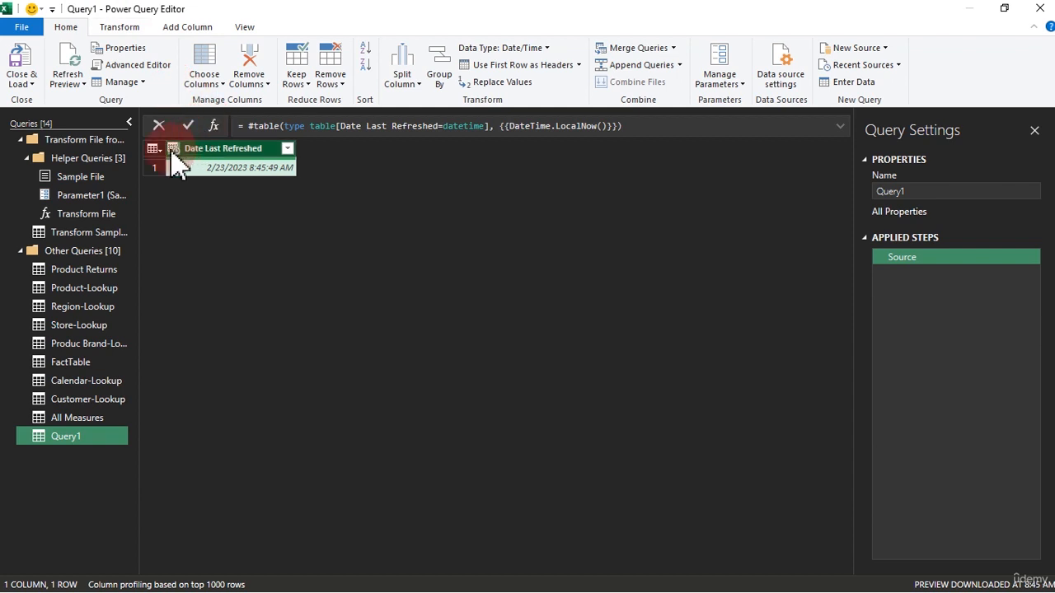
Set the data type of the Date Last Refreshed column to Date/Time
{"action": "left_click", "coordinate": [173, 150]}
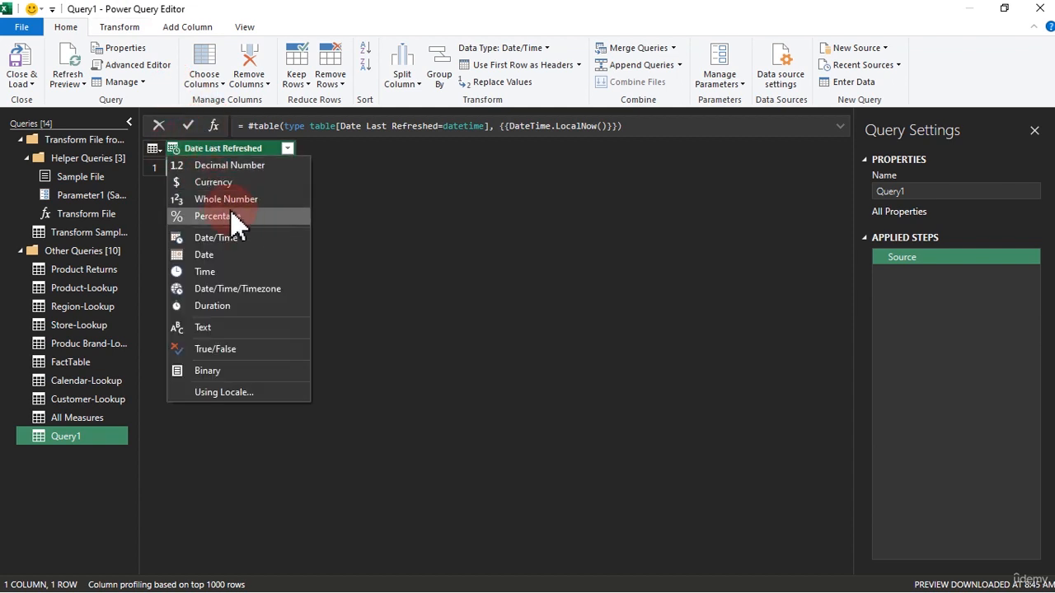
{"action": "left_click", "coordinate": [220, 239]}
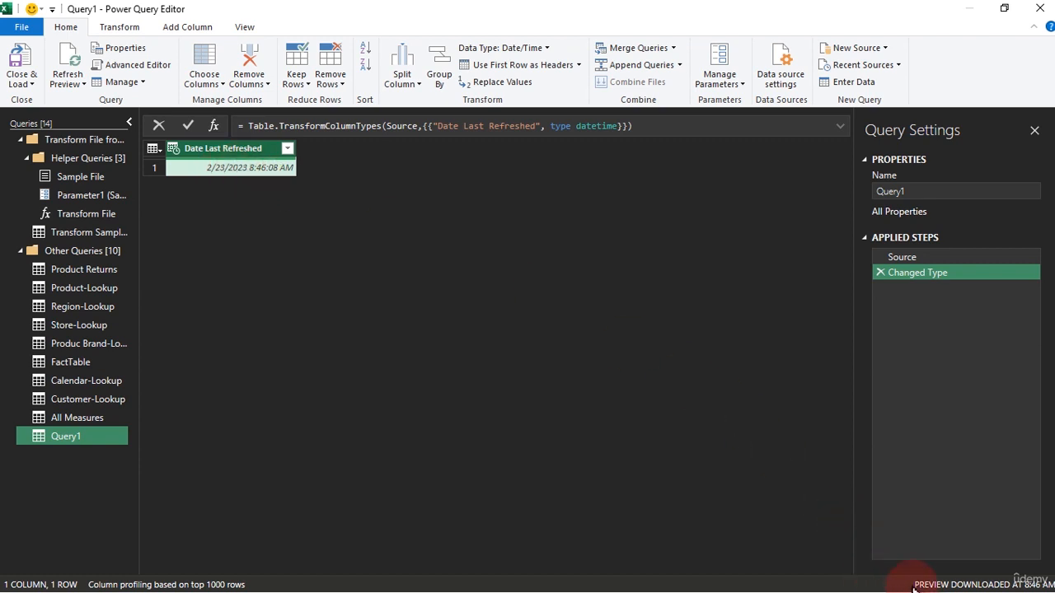
Check the computer's clock against the Date Last Refreshed value and refresh the query preview
{"action": "key", "text": "super"}
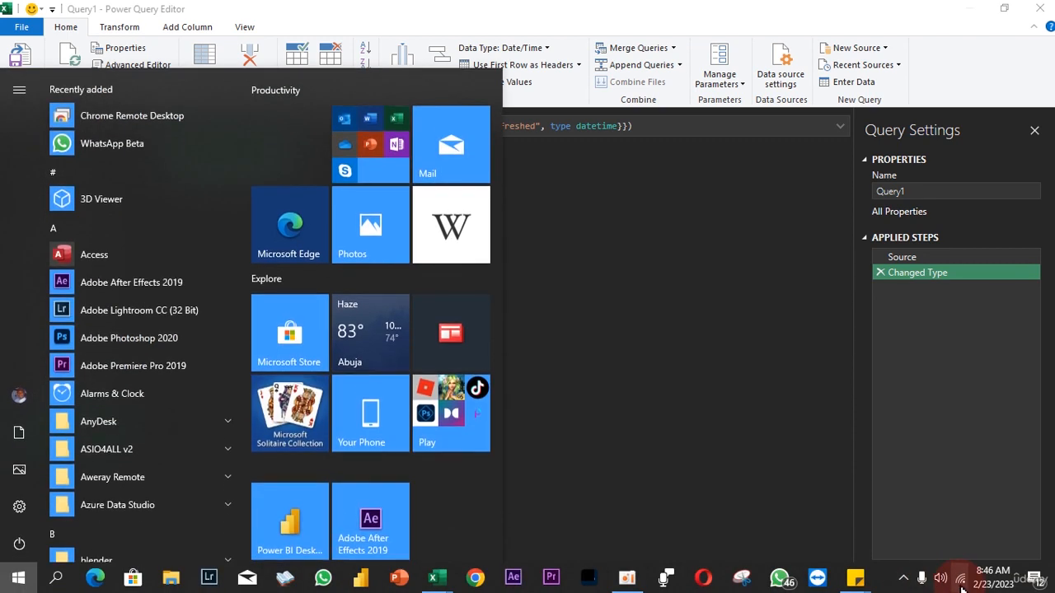
{"action": "key", "text": "super"}
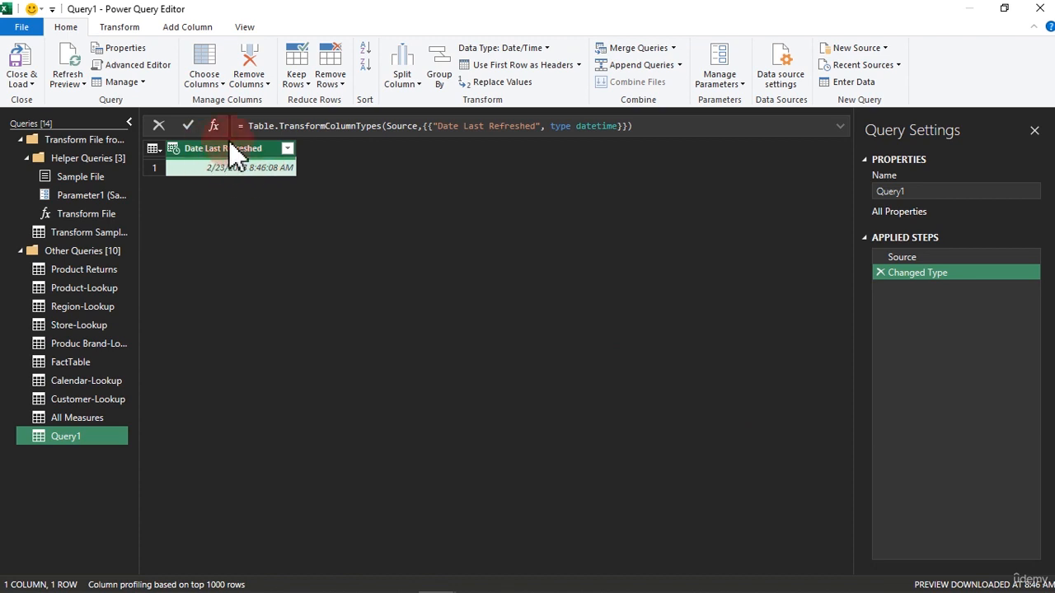
{"action": "left_click", "coordinate": [71, 69]}
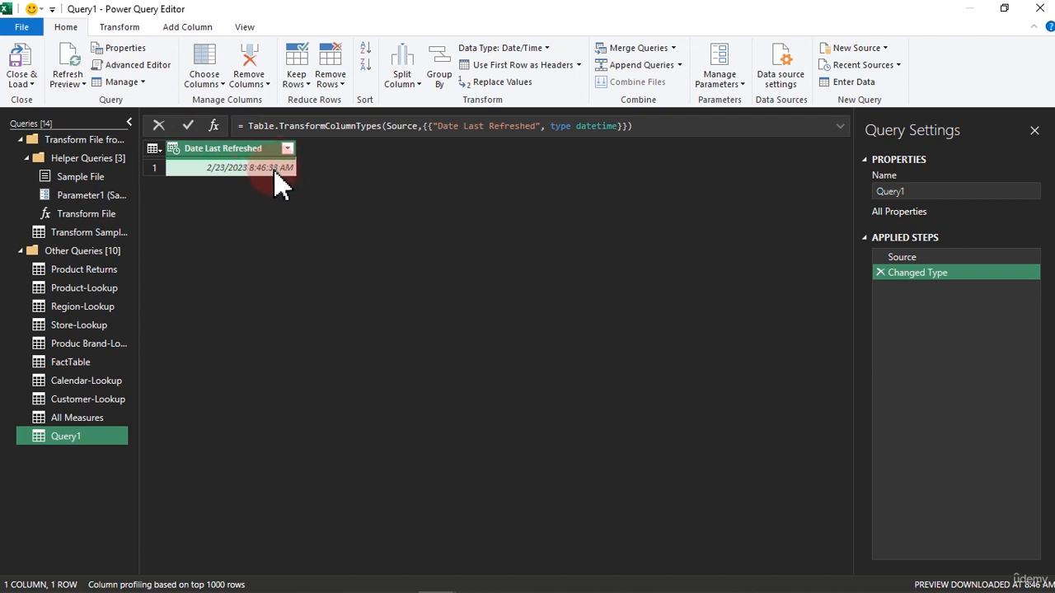
Refresh the query preview repeatedly and check how the Date Last Refreshed time responds
{"action": "left_click", "coordinate": [72, 62]}
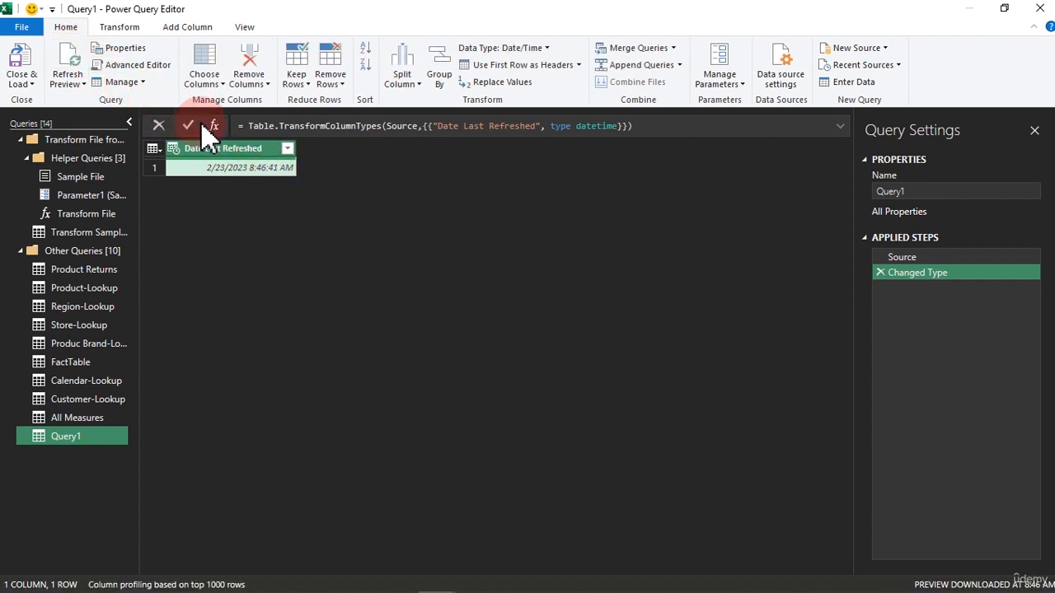
{"action": "left_click", "coordinate": [71, 60]}
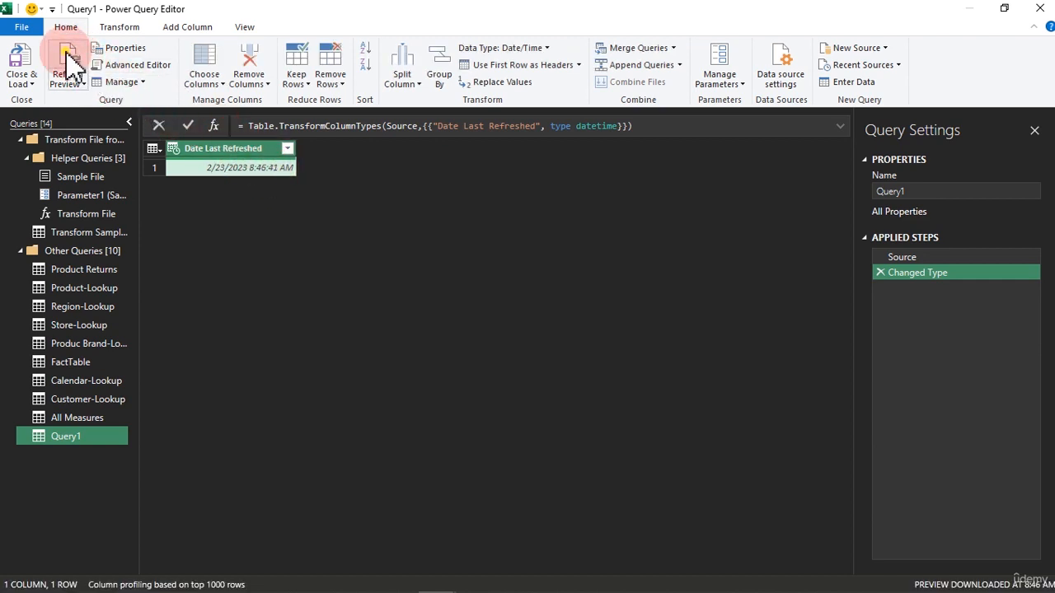
{"action": "left_click", "coordinate": [70, 54]}
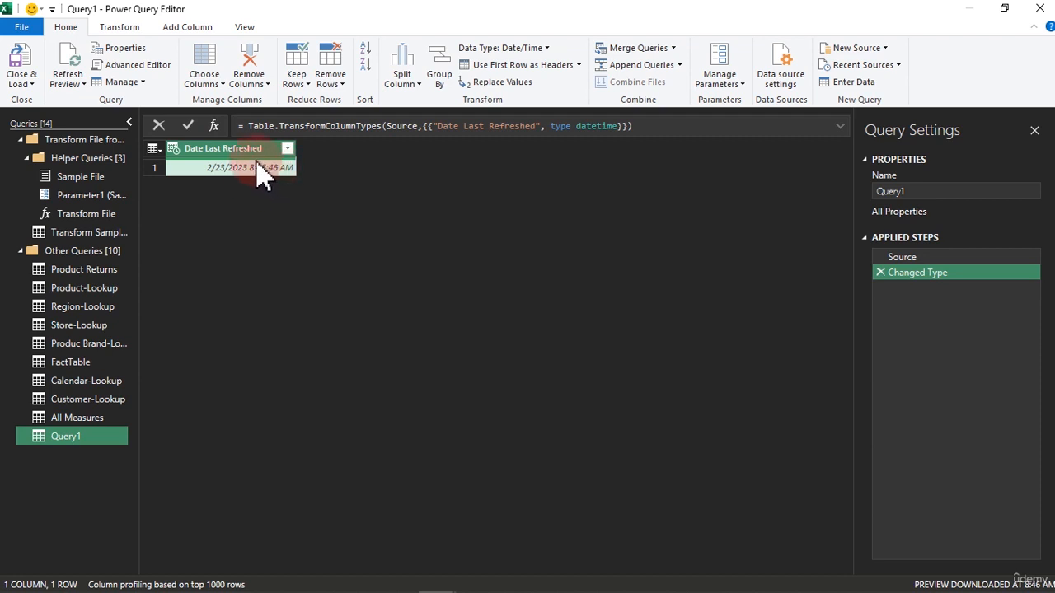
Rename the new query as Last Update Date
{"action": "double_click", "coordinate": [76, 439]}
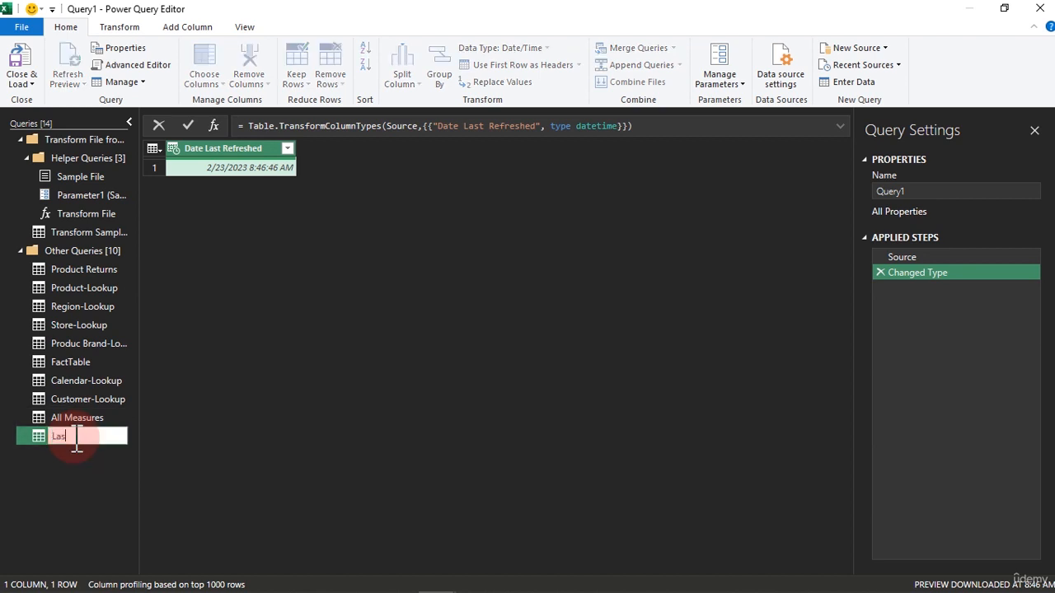
{"action": "type", "text": "Last Uda"}
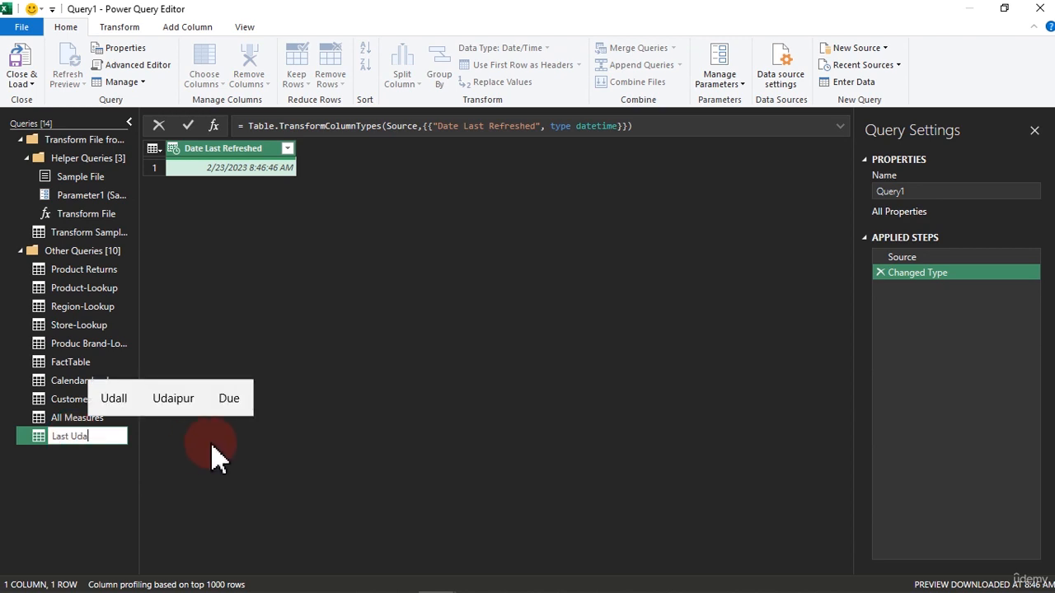
{"action": "key", "text": "BackSpace"}
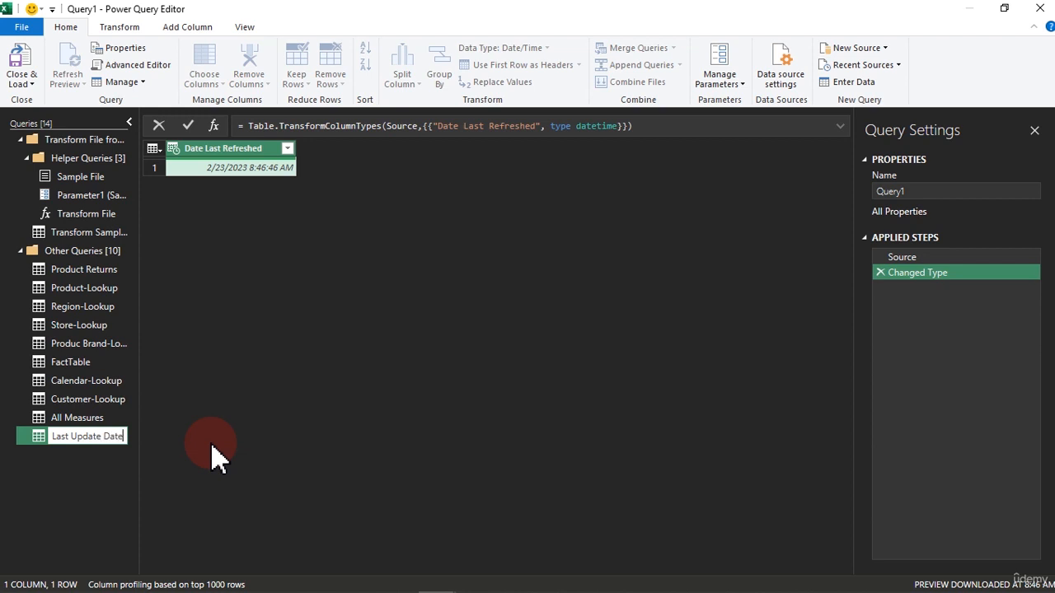
{"action": "left_click", "coordinate": [213, 457]}
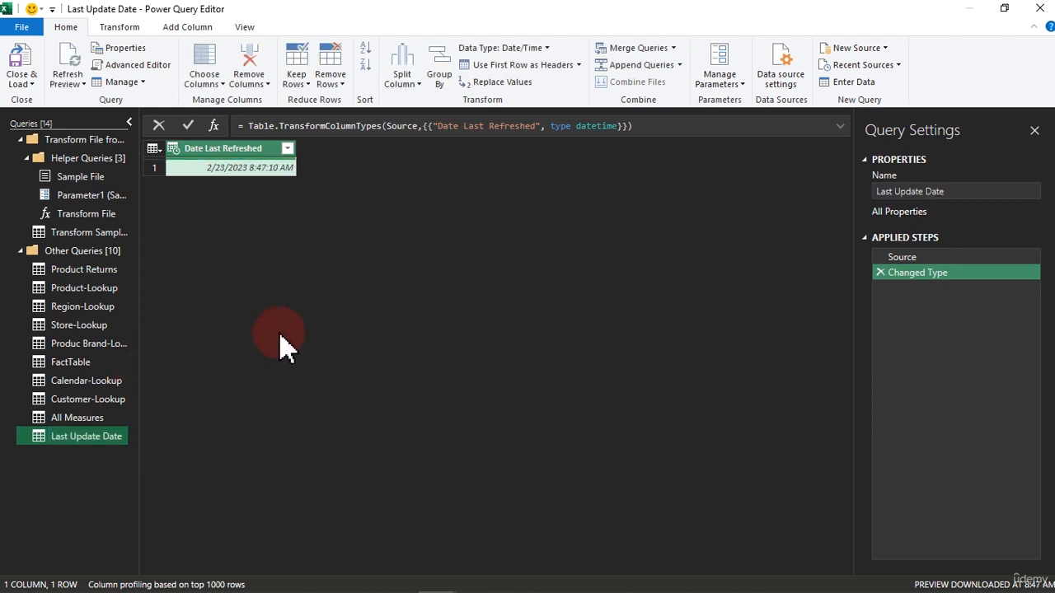
Load the Last Update Date query as connection only, add it to the Data Model, and check it in the workbook's query list
{"action": "left_click", "coordinate": [25, 83]}
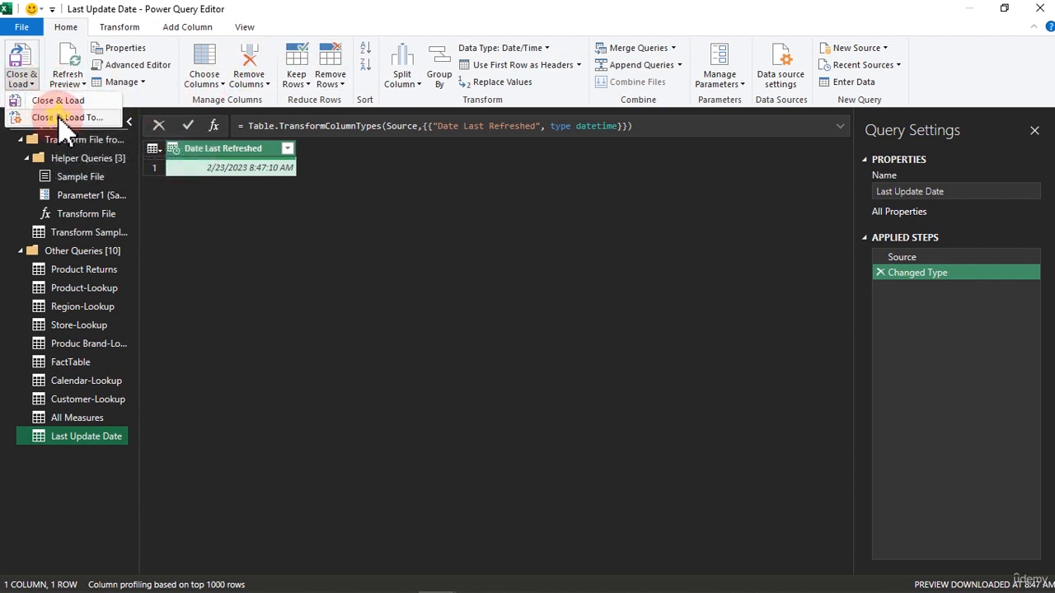
{"action": "left_click", "coordinate": [54, 101]}
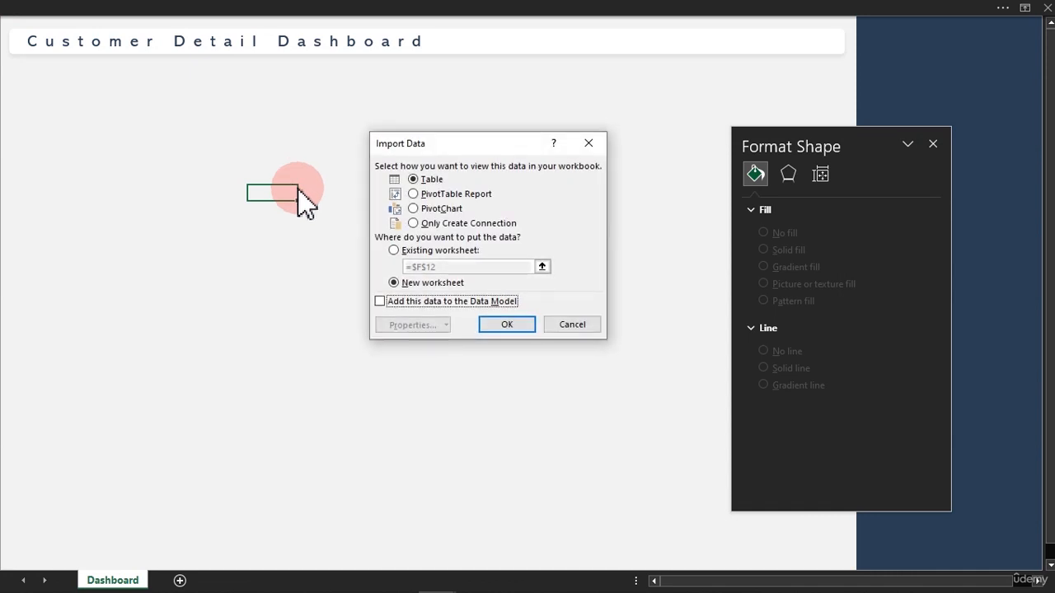
{"action": "left_click", "coordinate": [437, 223]}
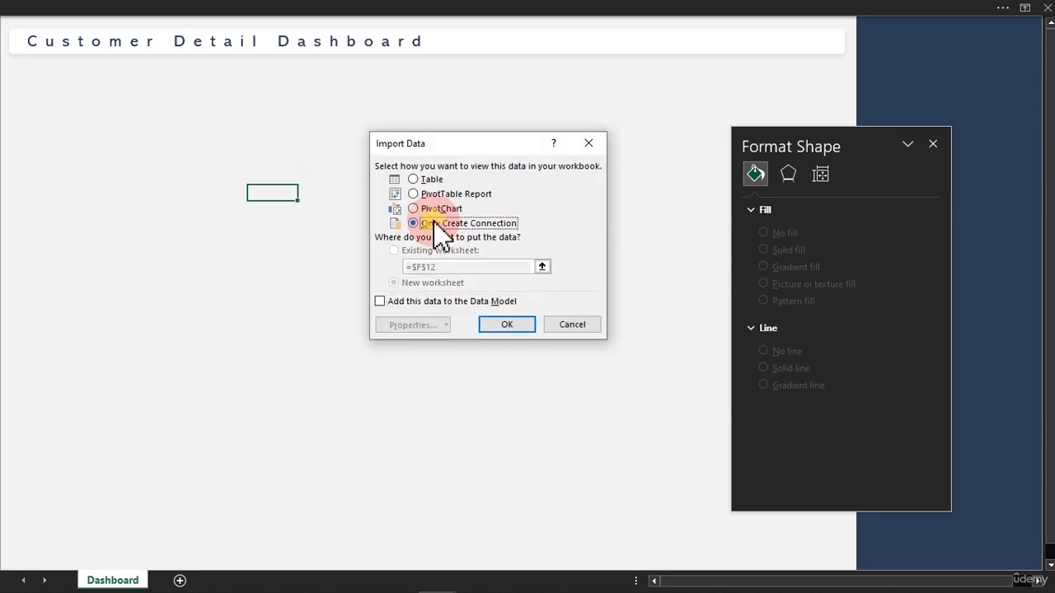
{"action": "left_click", "coordinate": [381, 301]}
{"action": "left_click", "coordinate": [507, 325]}
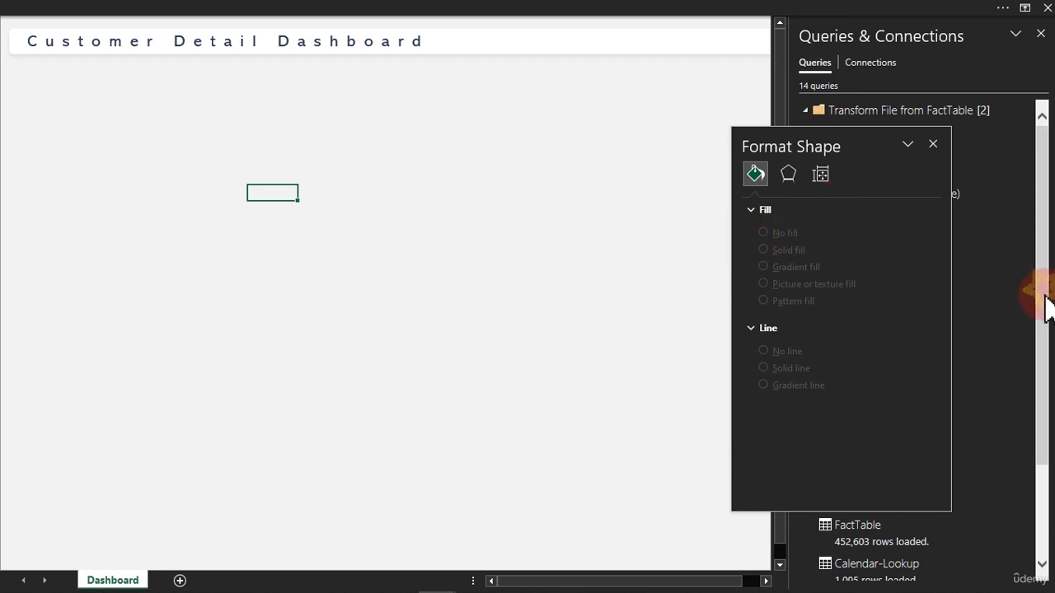
{"action": "left_click", "coordinate": [932, 144]}
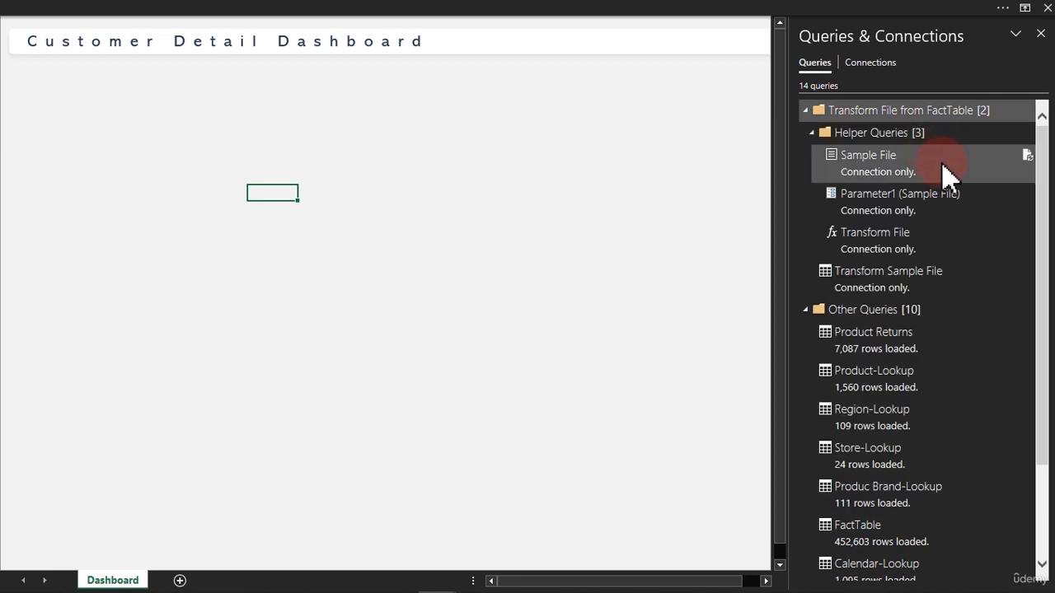
{"action": "left_click_drag", "start_coordinate": [1038, 236], "coordinate": [1051, 350]}
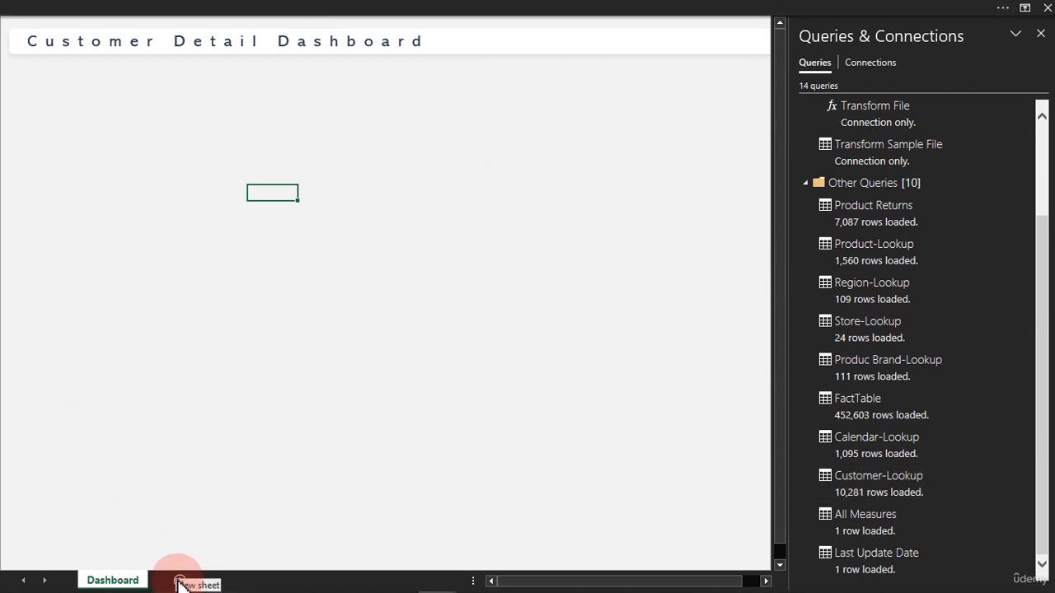
Add a new worksheet after the Dashboard sheet
{"action": "left_click", "coordinate": [188, 518]}
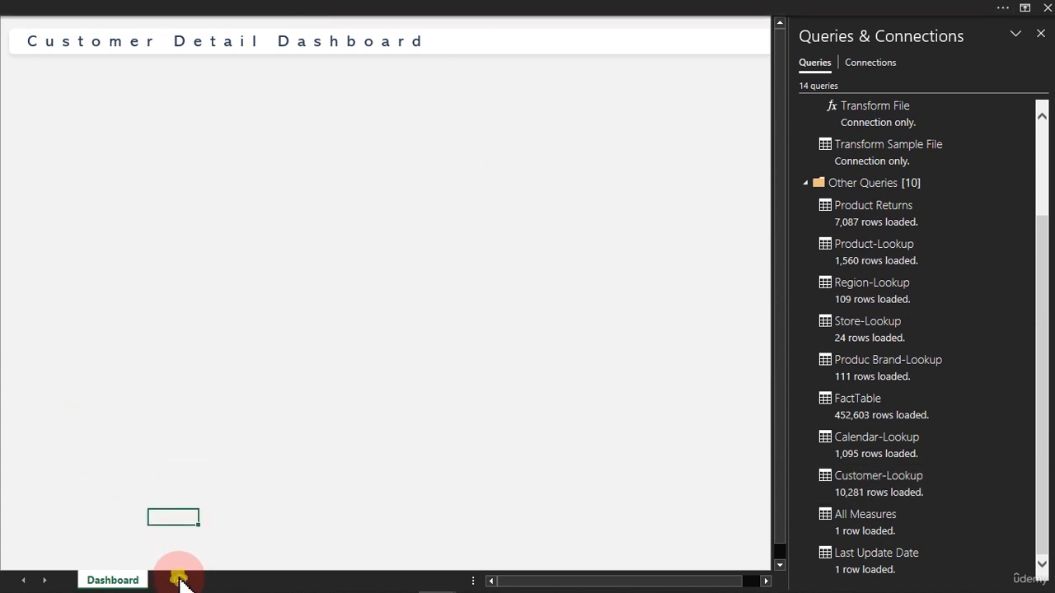
{"action": "left_click", "coordinate": [180, 580]}
{"action": "left_click", "coordinate": [155, 238]}
Insert a PivotTable based on the workbook's Data Model at cell C10 of the new sheet
{"action": "left_click", "coordinate": [139, 174]}
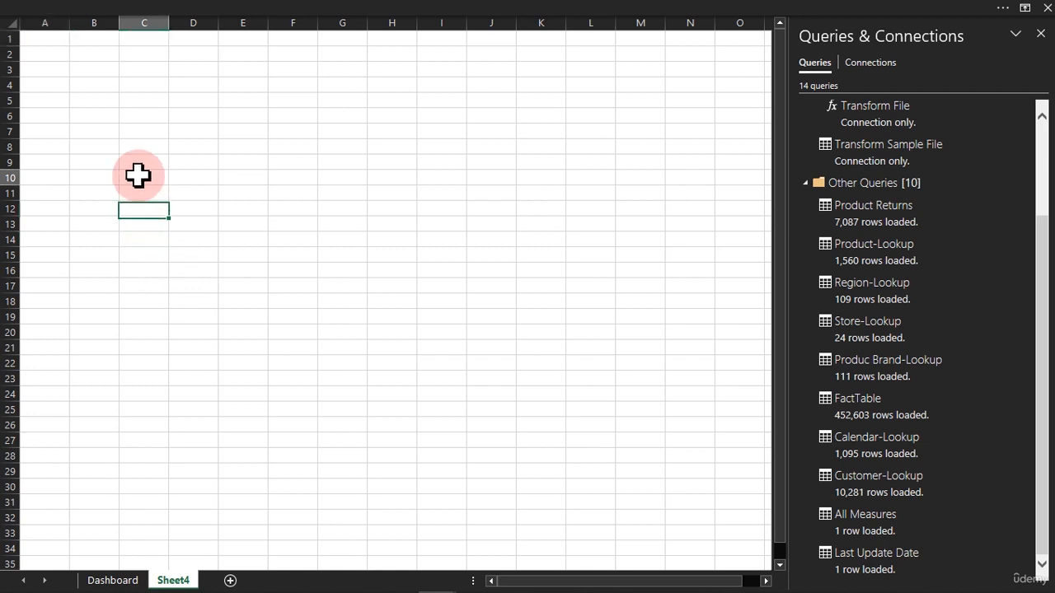
{"action": "left_click", "coordinate": [233, 11]}
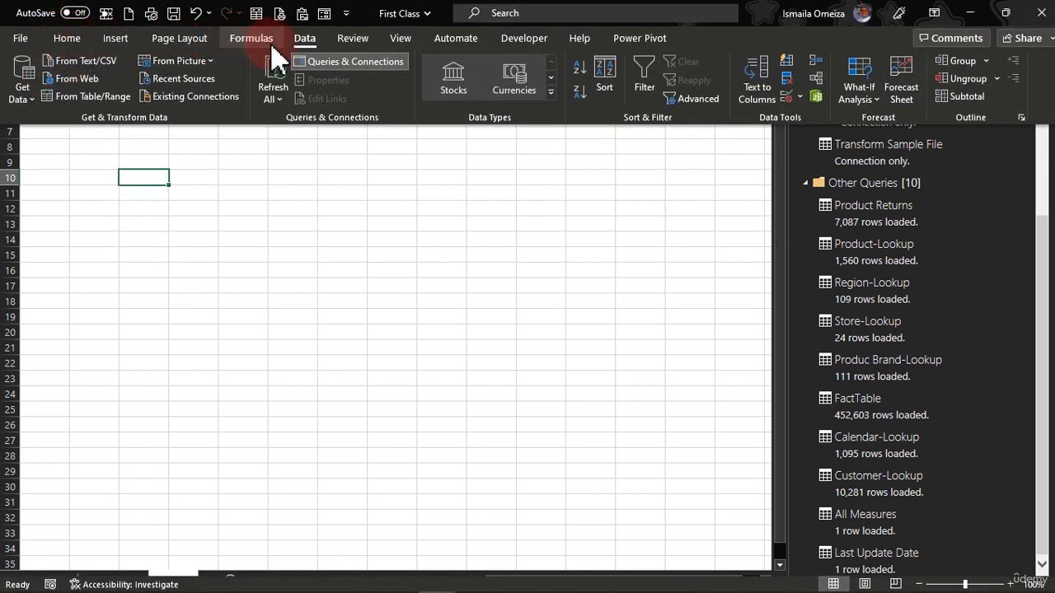
{"action": "left_click", "coordinate": [115, 41]}
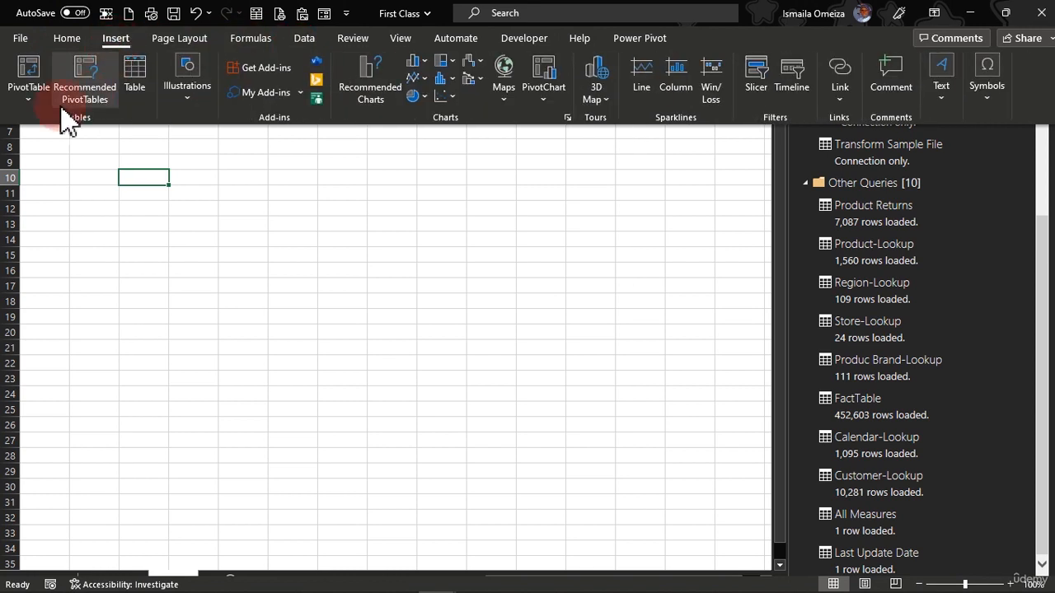
{"action": "left_click", "coordinate": [30, 97]}
{"action": "left_click", "coordinate": [48, 173]}
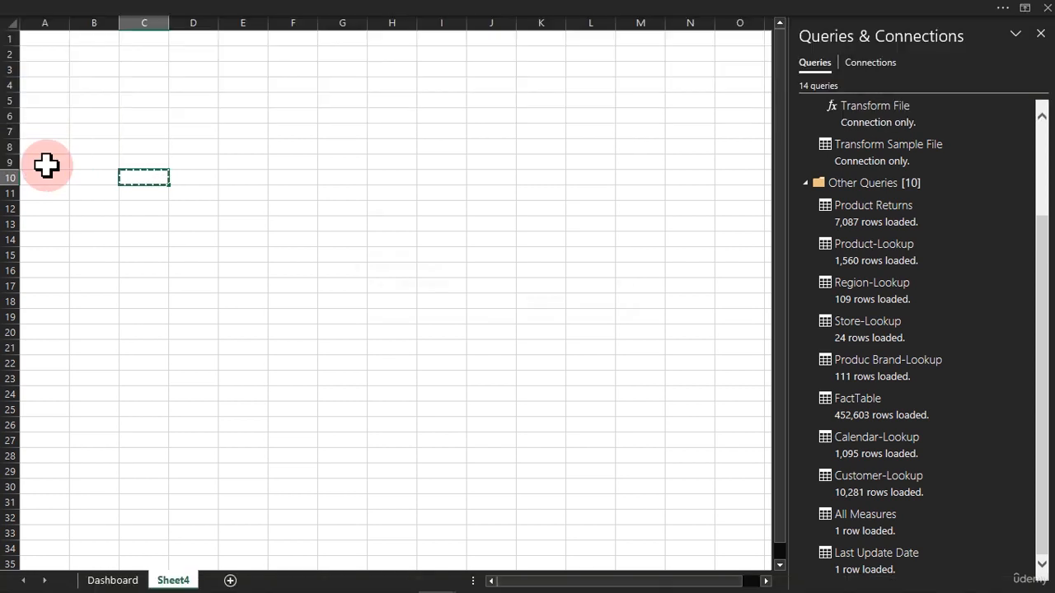
{"action": "left_click", "coordinate": [567, 311]}
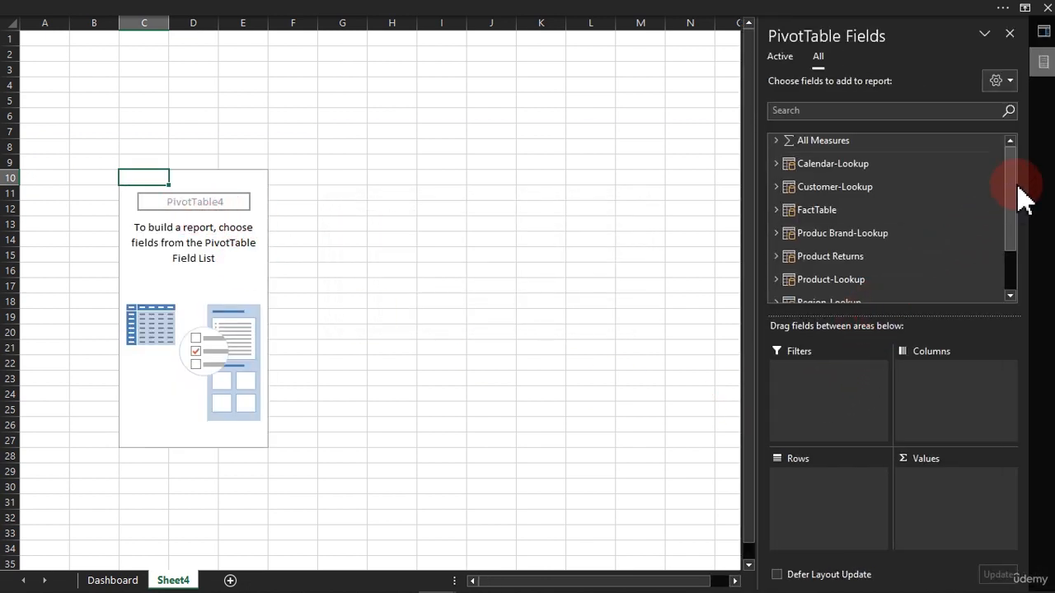
Add the Date Last Refreshed field from the Last Update Date table to the PivotTable's rows
{"action": "scroll", "coordinate": [1017, 189], "scroll_direction": "down", "scroll_amount": 3}
{"action": "left_click", "coordinate": [775, 286]}
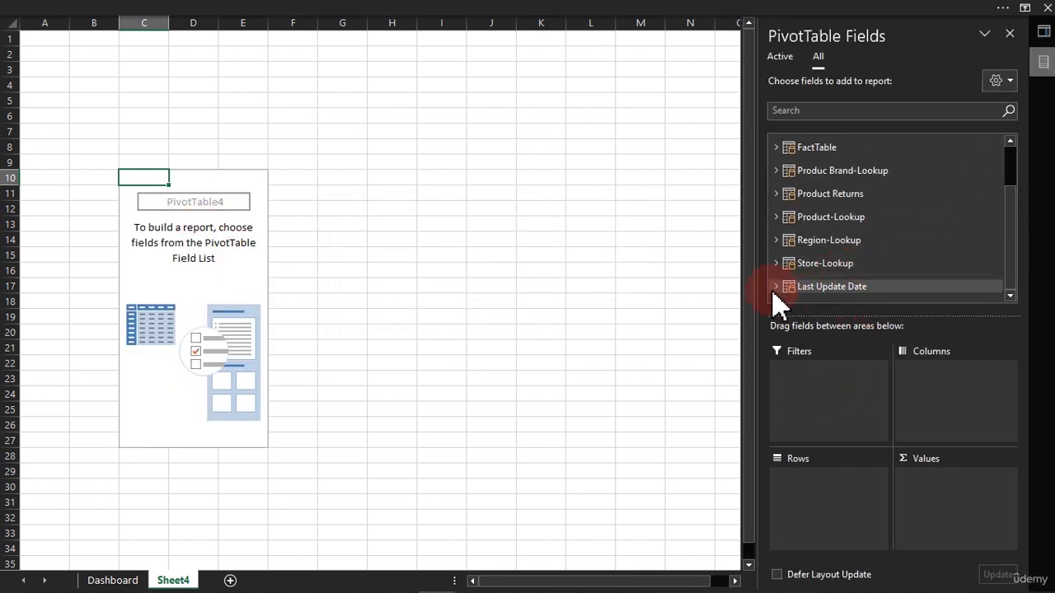
{"action": "left_click_drag", "start_coordinate": [849, 294], "coordinate": [937, 493]}
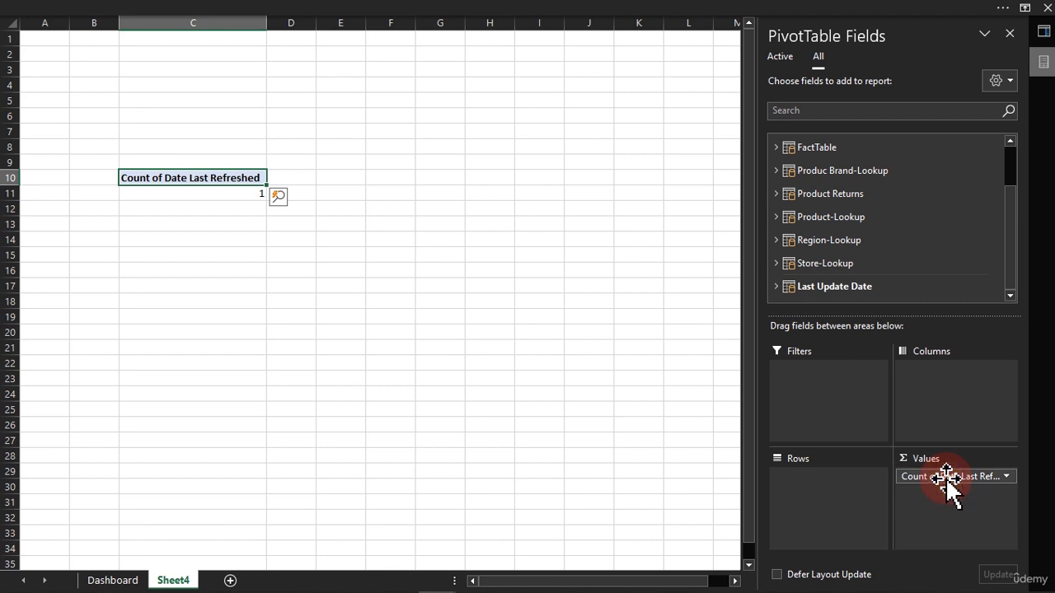
{"action": "left_click_drag", "start_coordinate": [945, 478], "coordinate": [839, 504]}
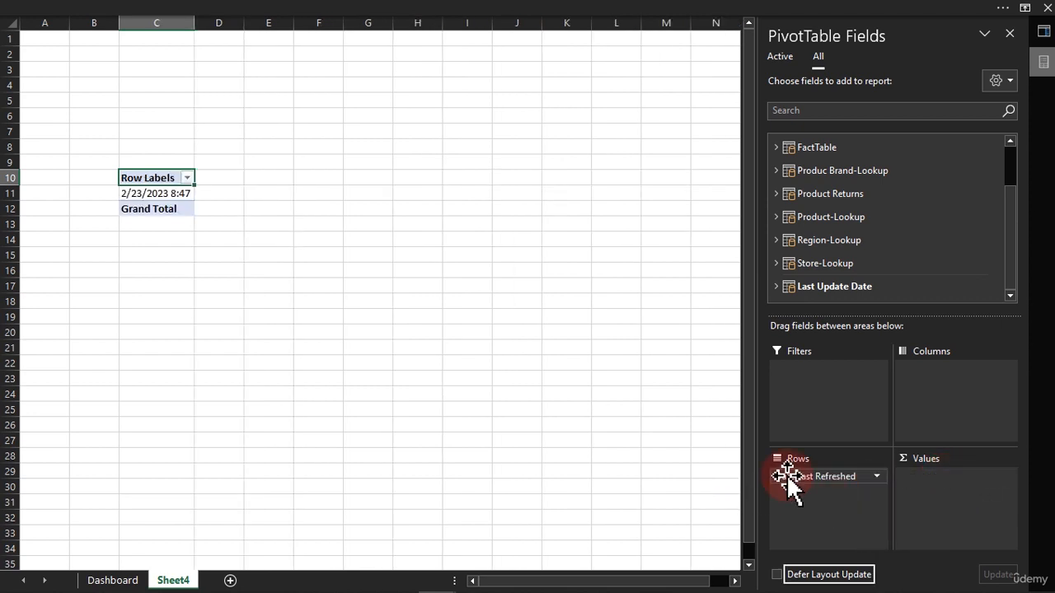
Turn off the PivotTable's grand totals for rows and columns
{"action": "left_click", "coordinate": [153, 195]}
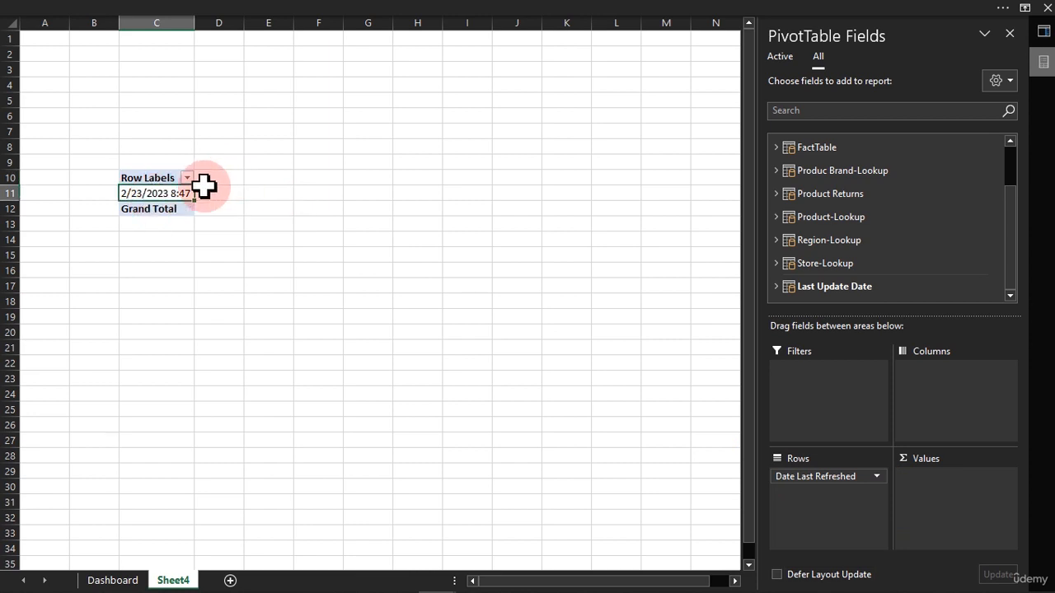
{"action": "left_click", "coordinate": [276, 13]}
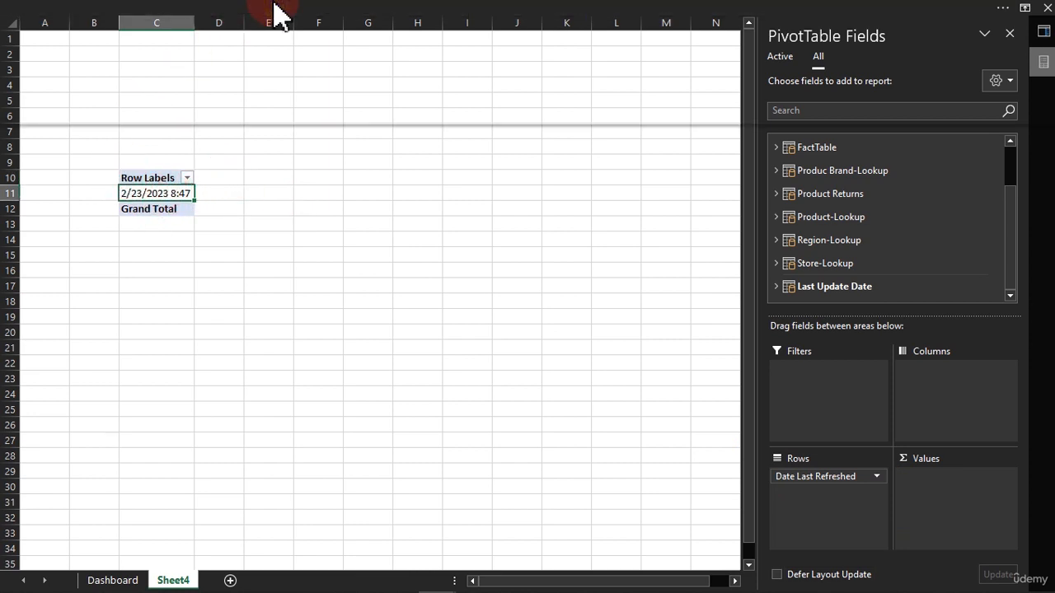
{"action": "left_click", "coordinate": [827, 39]}
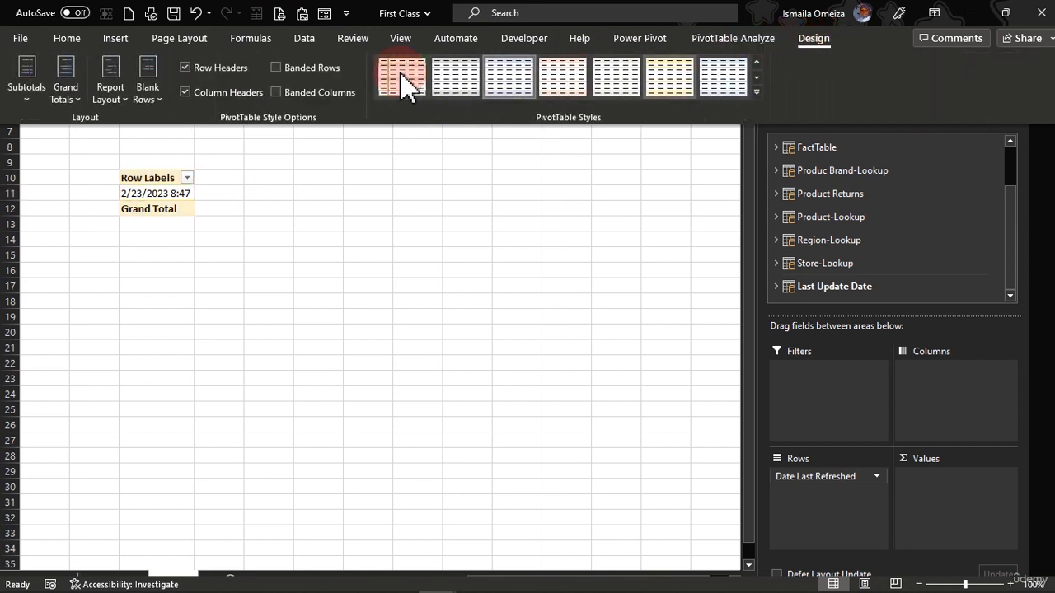
{"action": "left_click", "coordinate": [73, 93]}
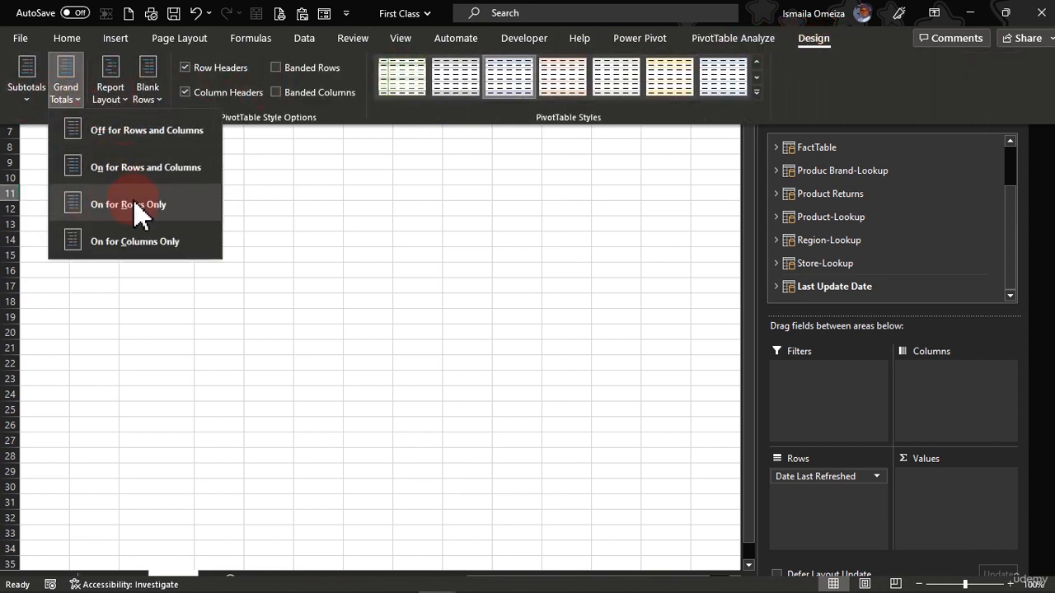
{"action": "left_click", "coordinate": [136, 133]}
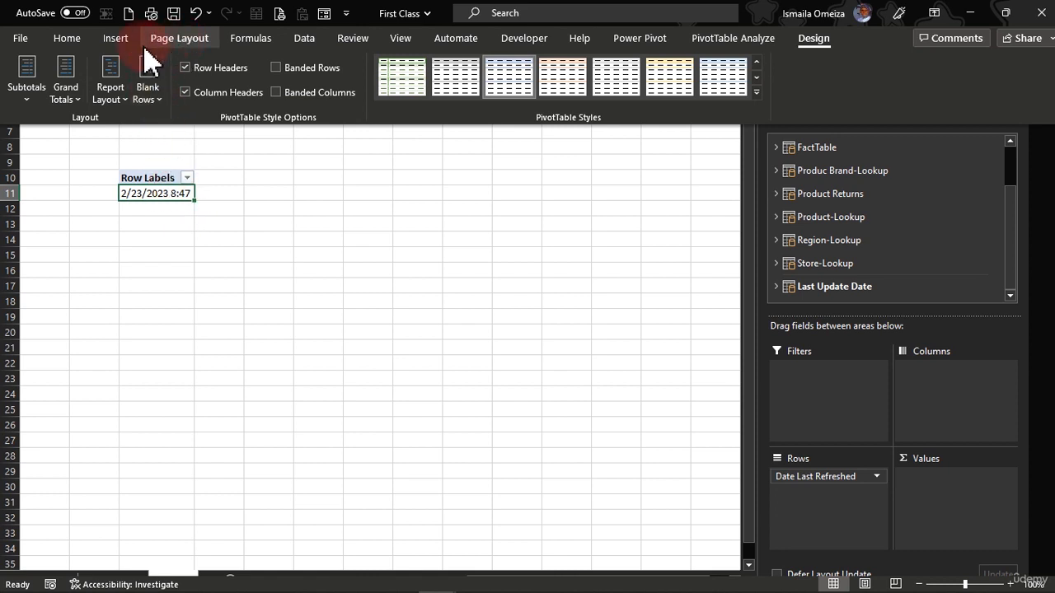
Show the Date Last Refreshed PivotTable in tabular form
{"action": "left_click", "coordinate": [114, 99]}
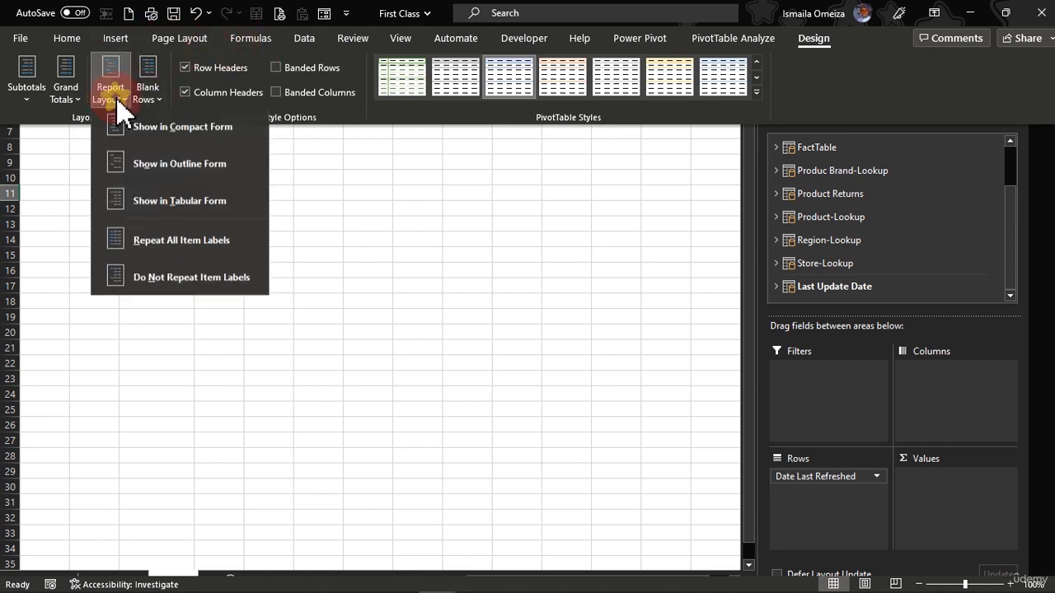
{"action": "left_click", "coordinate": [171, 206]}
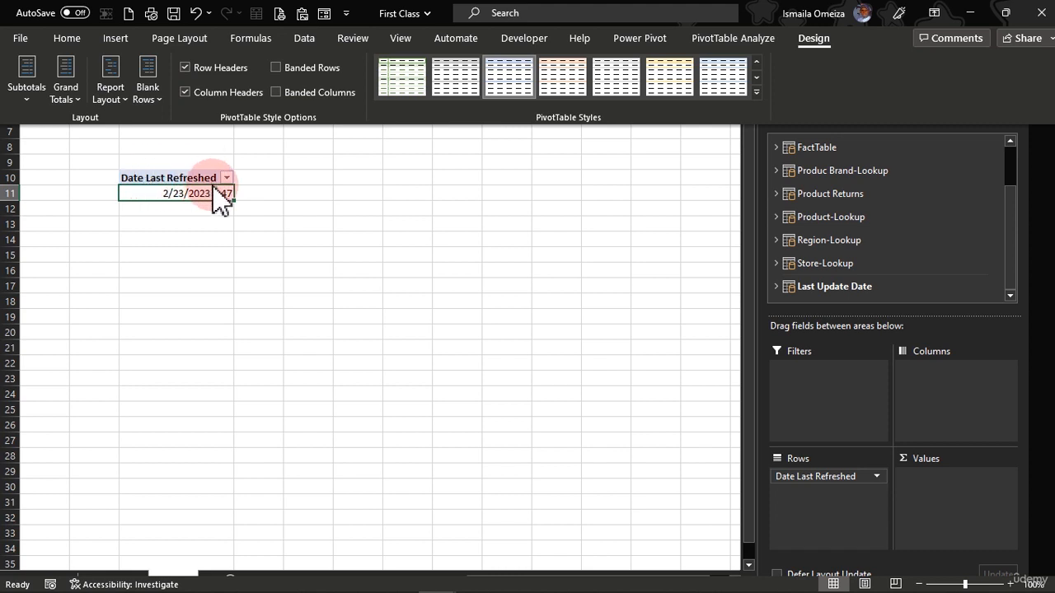
{"action": "left_click", "coordinate": [202, 221]}
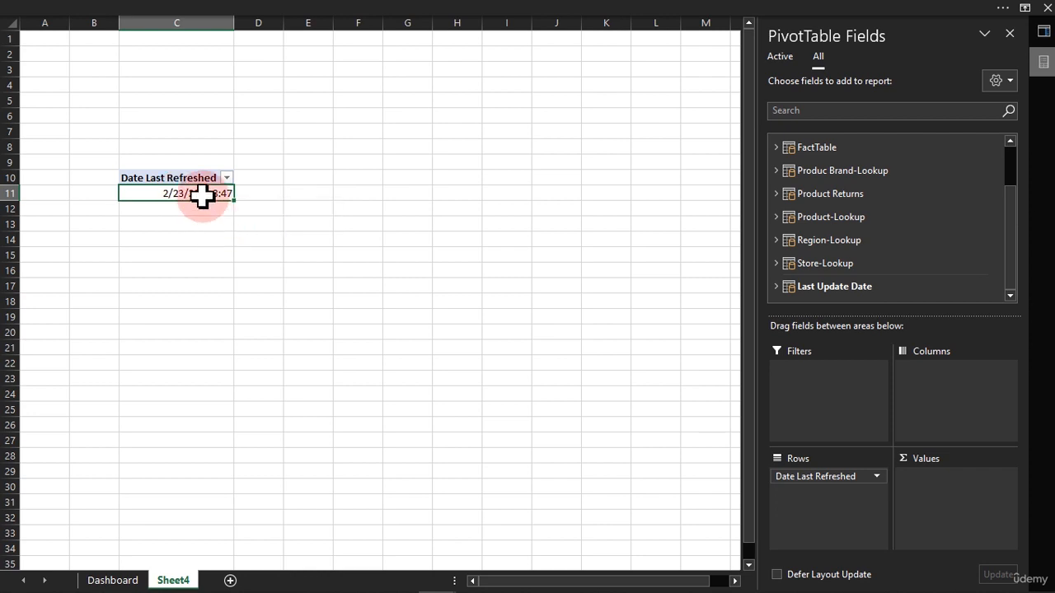
Open the custom number format settings for the refresh date in cell C11
{"action": "left_click", "coordinate": [203, 196]}
{"action": "key", "text": "ctrl+1"}
{"action": "left_click_drag", "start_coordinate": [396, 65], "coordinate": [295, 81]}
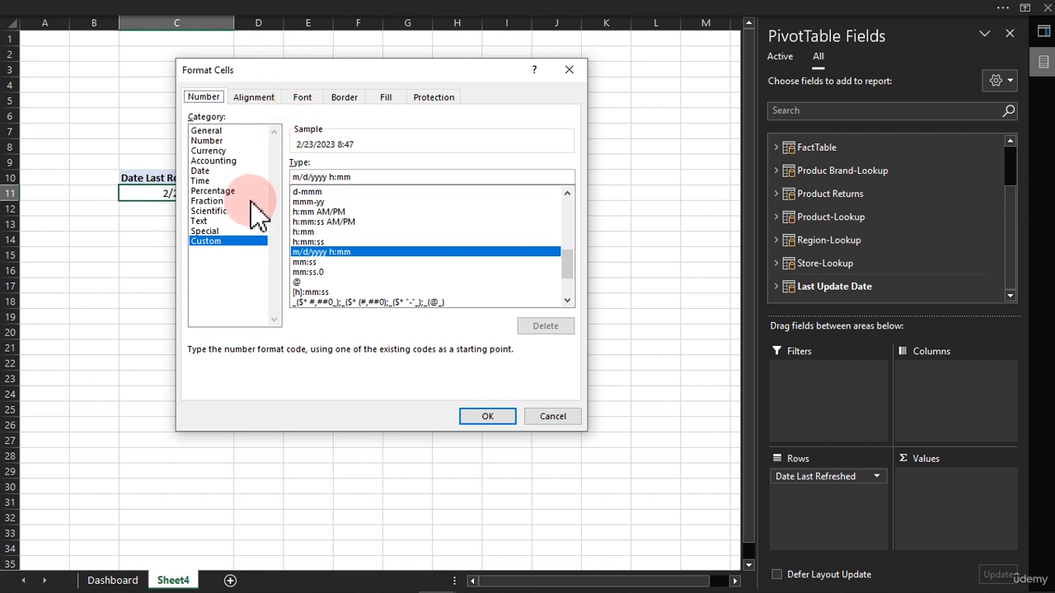
{"action": "left_click", "coordinate": [226, 242]}
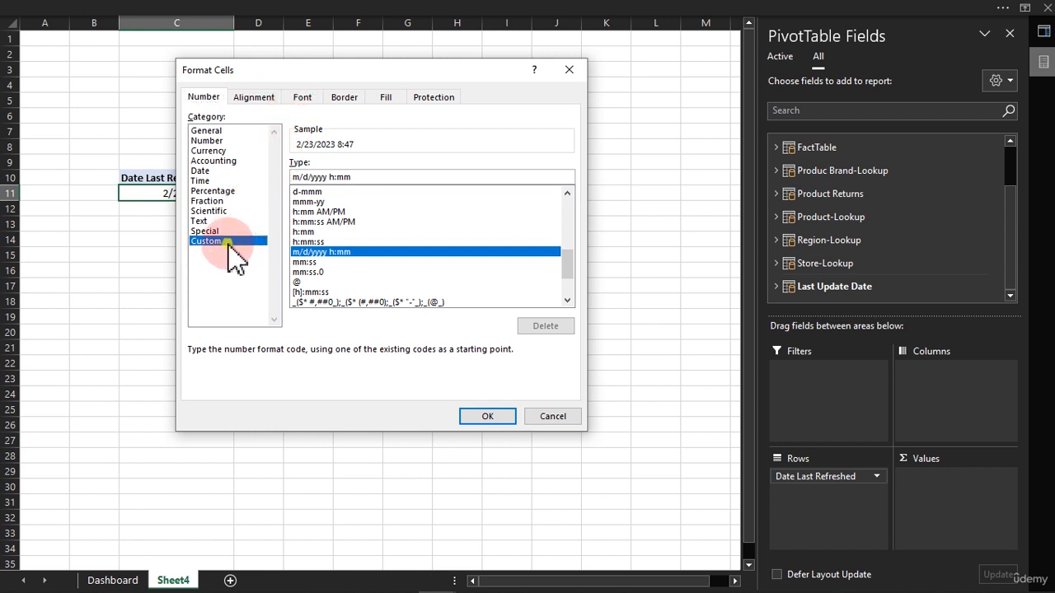
Try the built-in h:mm AM/PM and h:mm:ss AM/PM formats and look through the other available format codes
{"action": "left_click_drag", "start_coordinate": [333, 274], "coordinate": [323, 240]}
{"action": "left_click", "coordinate": [329, 213]}
{"action": "left_click", "coordinate": [335, 222]}
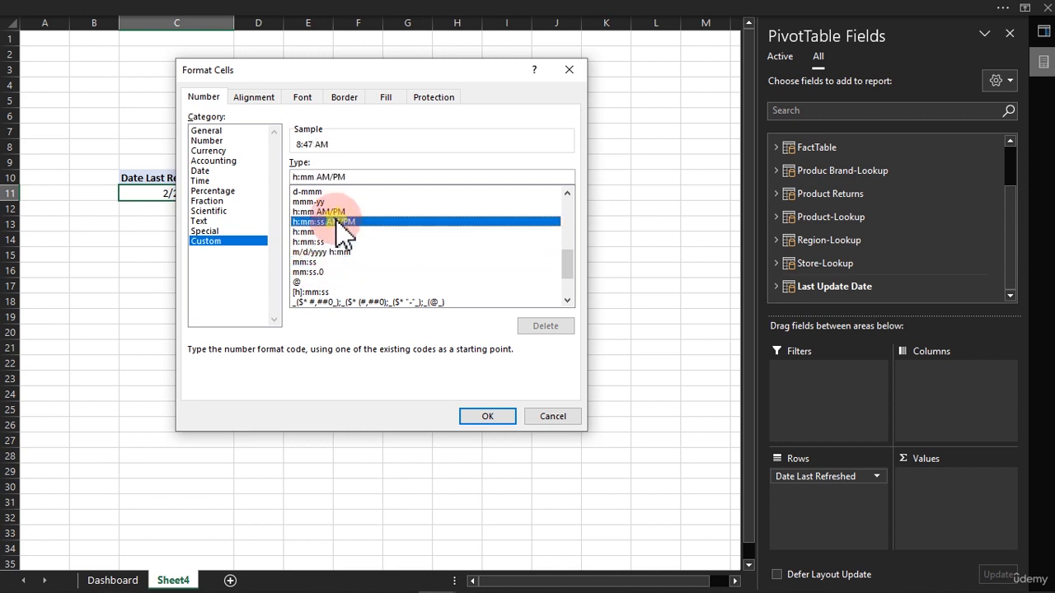
{"action": "left_click", "coordinate": [567, 247]}
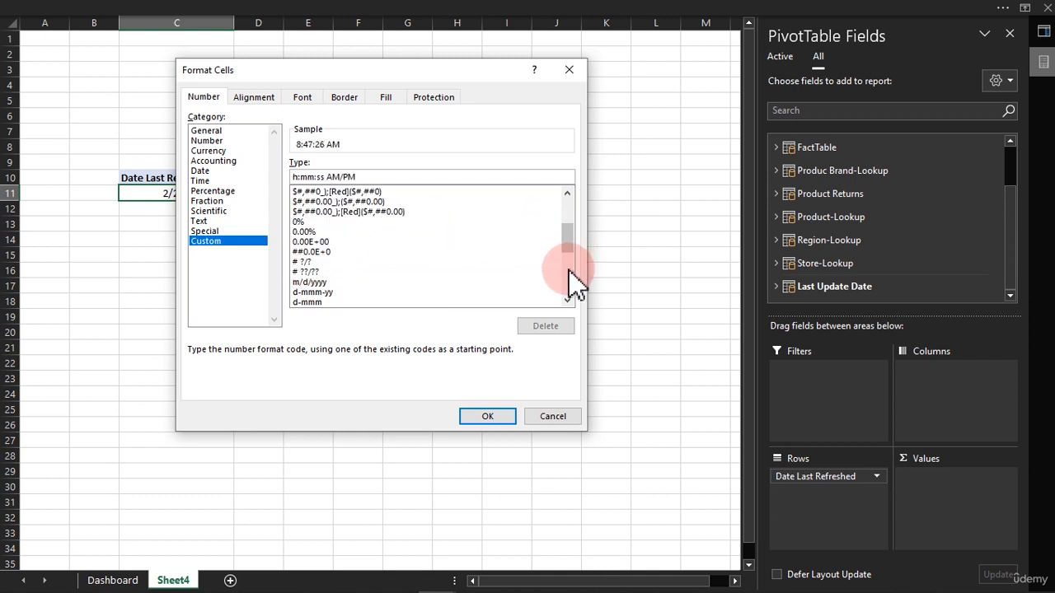
{"action": "left_click", "coordinate": [568, 262]}
{"action": "left_click_drag", "start_coordinate": [569, 257], "coordinate": [574, 201]}
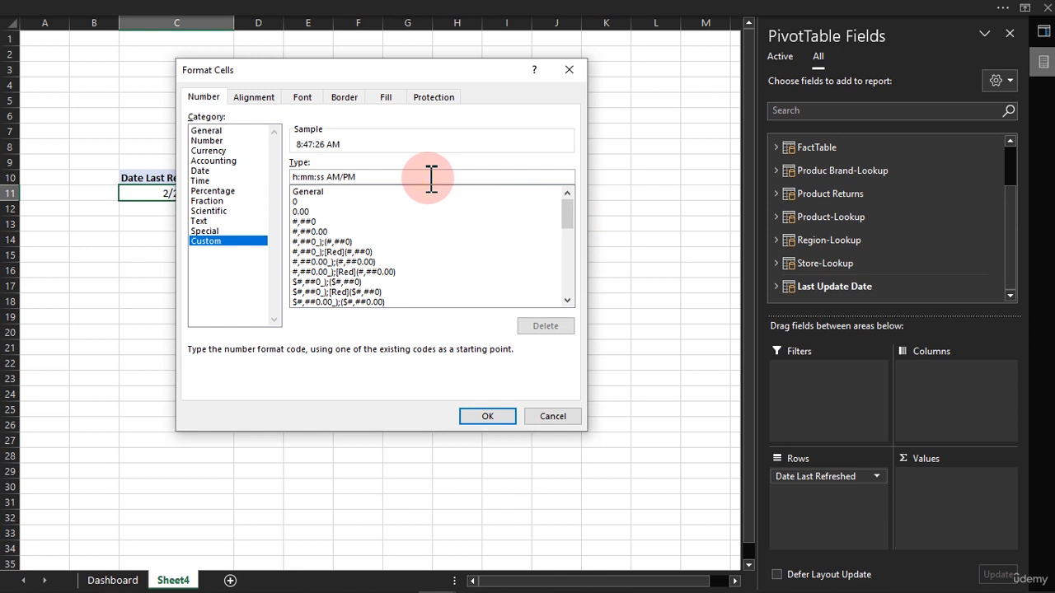
Replace the format code with the start of a date format, dd-mmm-yyyy (, and check the built-in h:mm:ss AM/PM code
{"action": "left_click_drag", "start_coordinate": [430, 177], "coordinate": [291, 191]}
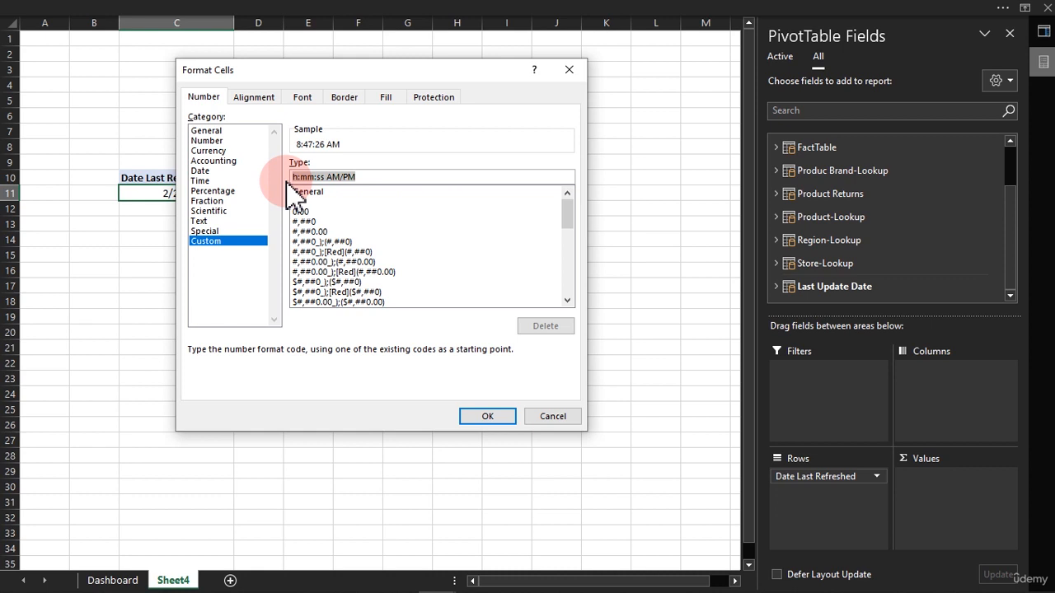
{"action": "key", "text": "Delete"}
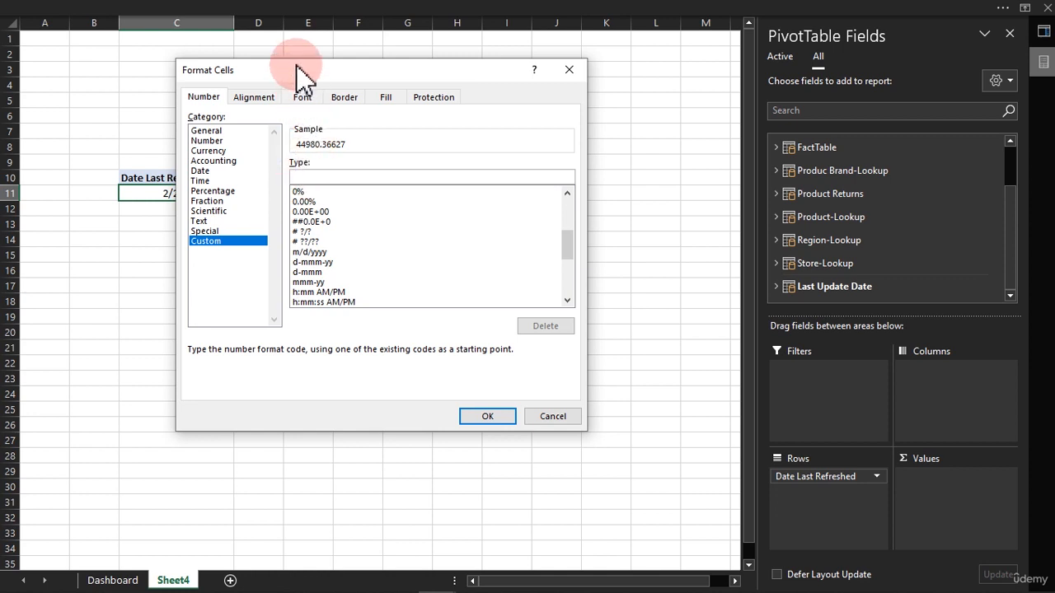
{"action": "left_click_drag", "start_coordinate": [295, 66], "coordinate": [407, 79]}
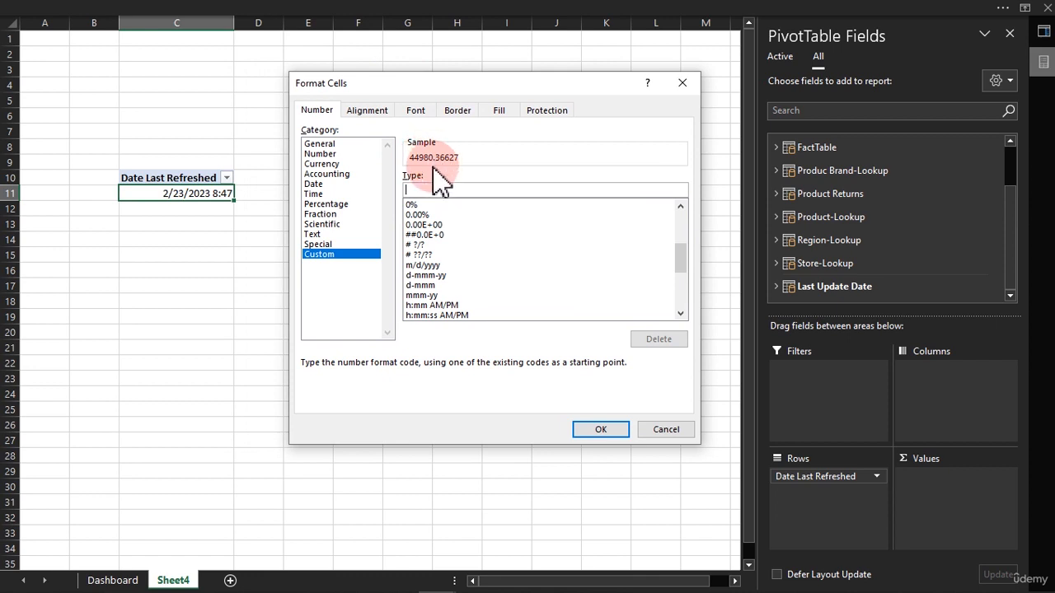
{"action": "type", "text": "dd-"}
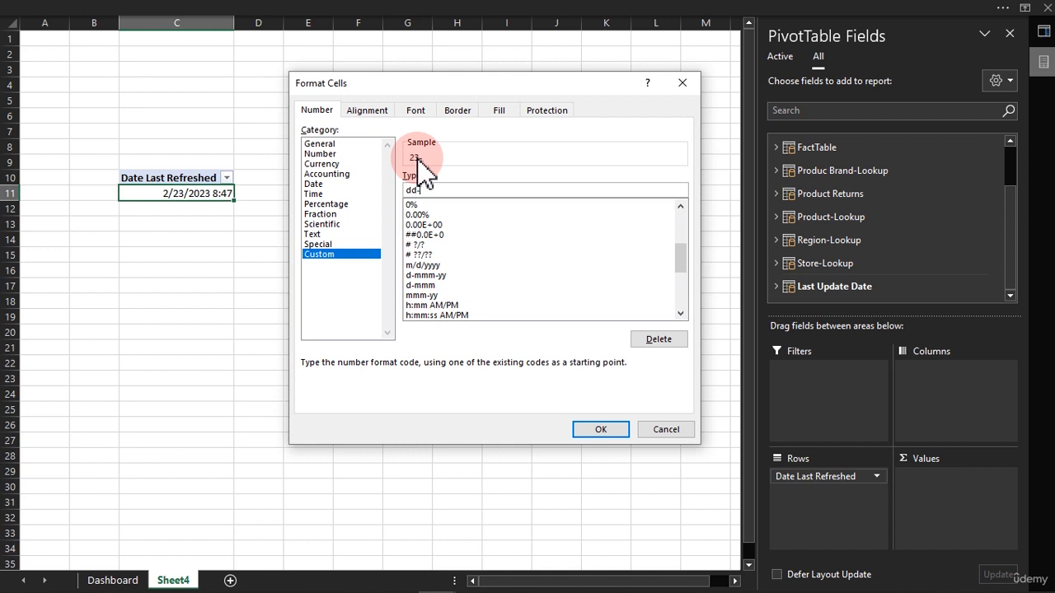
{"action": "type", "text": "mmm-yyyy ("}
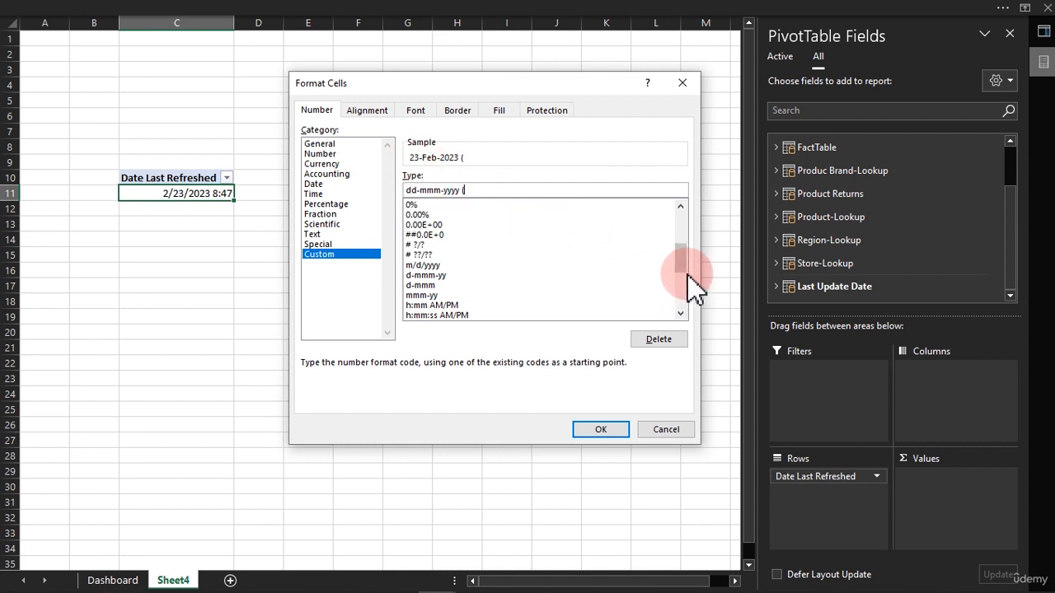
{"action": "left_click_drag", "start_coordinate": [683, 258], "coordinate": [683, 289]}
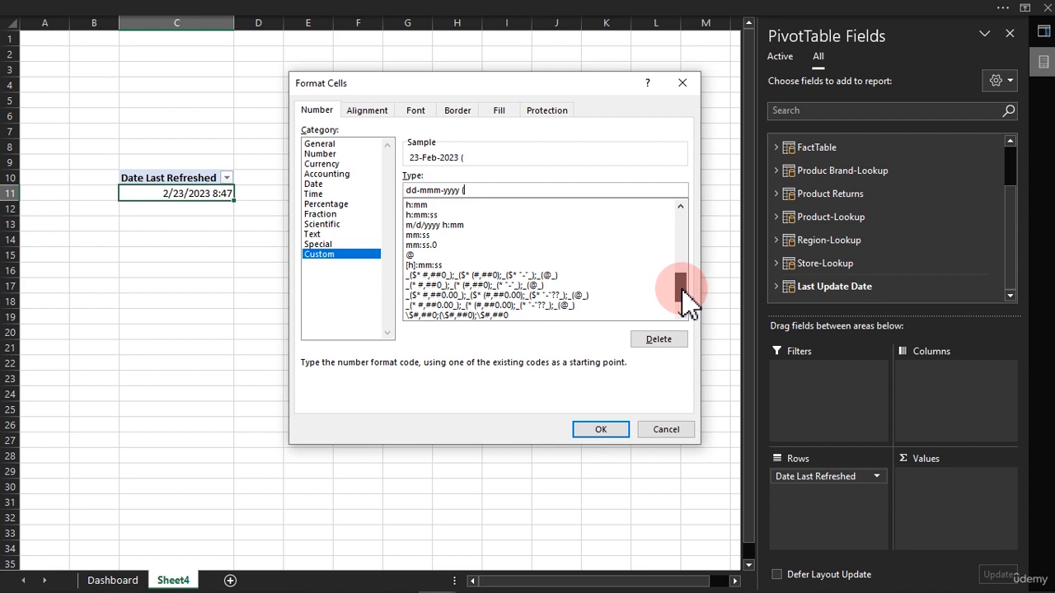
{"action": "left_click_drag", "start_coordinate": [682, 287], "coordinate": [464, 254]}
{"action": "left_click", "coordinate": [464, 256]}
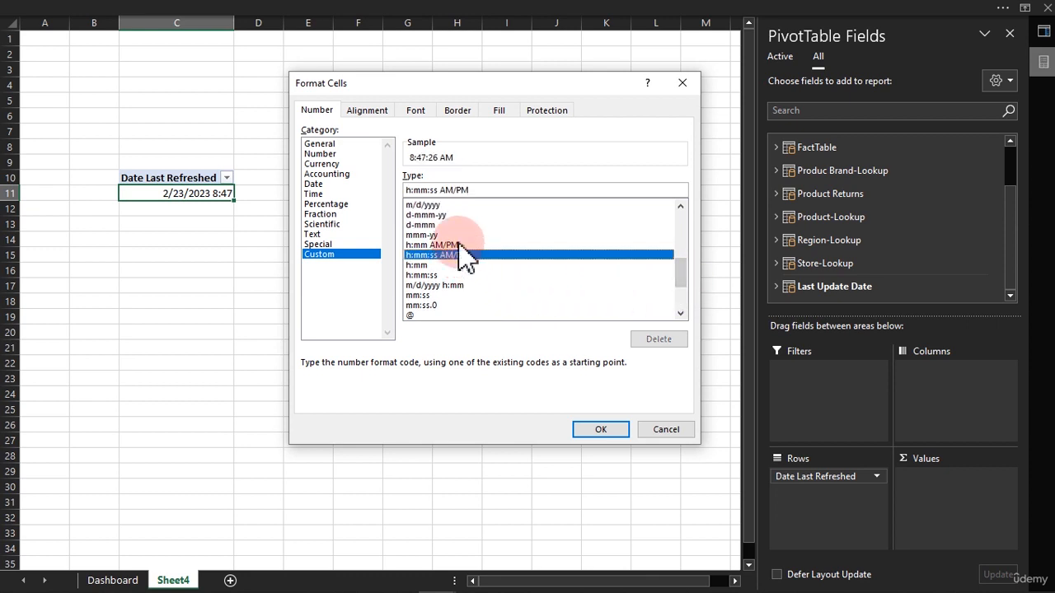
Apply the custom number format dd-mmm-yyyy (h:mm:ss AM/PM) to the refresh date cell
{"action": "left_click_drag", "start_coordinate": [474, 190], "coordinate": [401, 190]}
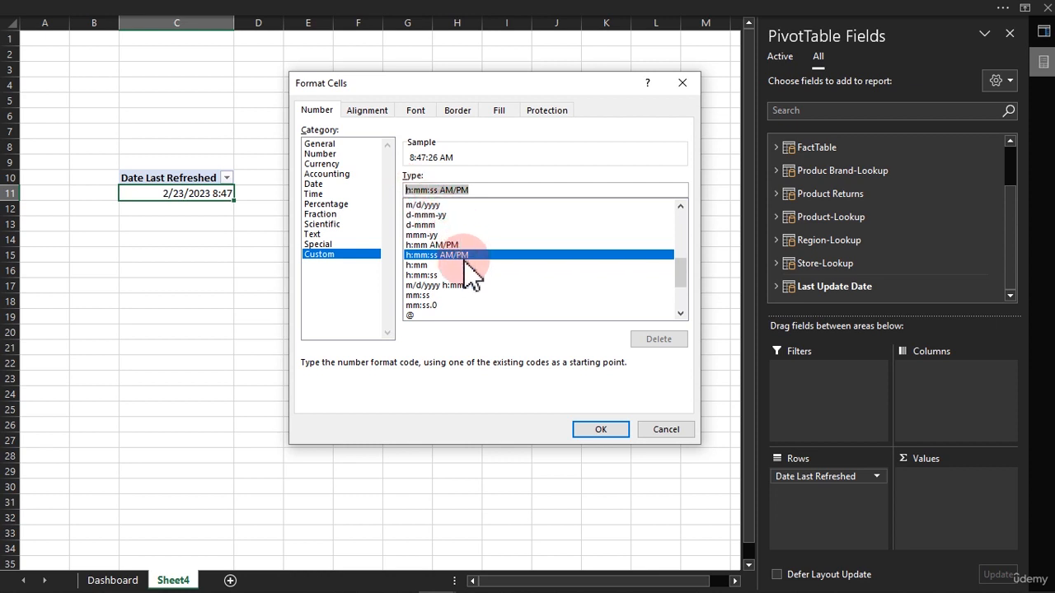
{"action": "key", "text": "BackSpace"}
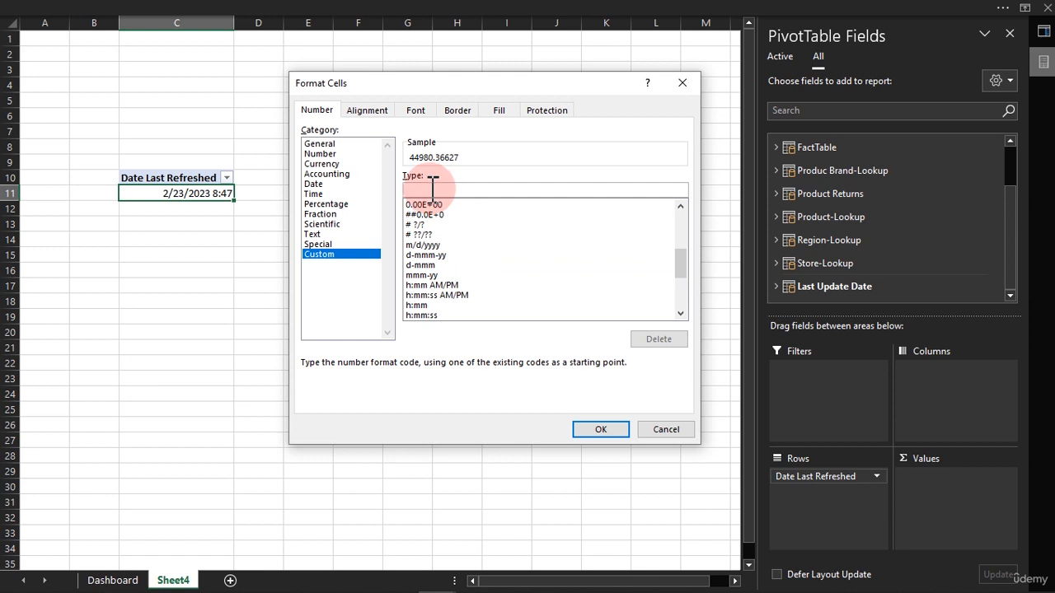
{"action": "type", "text": "dd-mmm-yyyy (h:mm:ss AM/PM"}
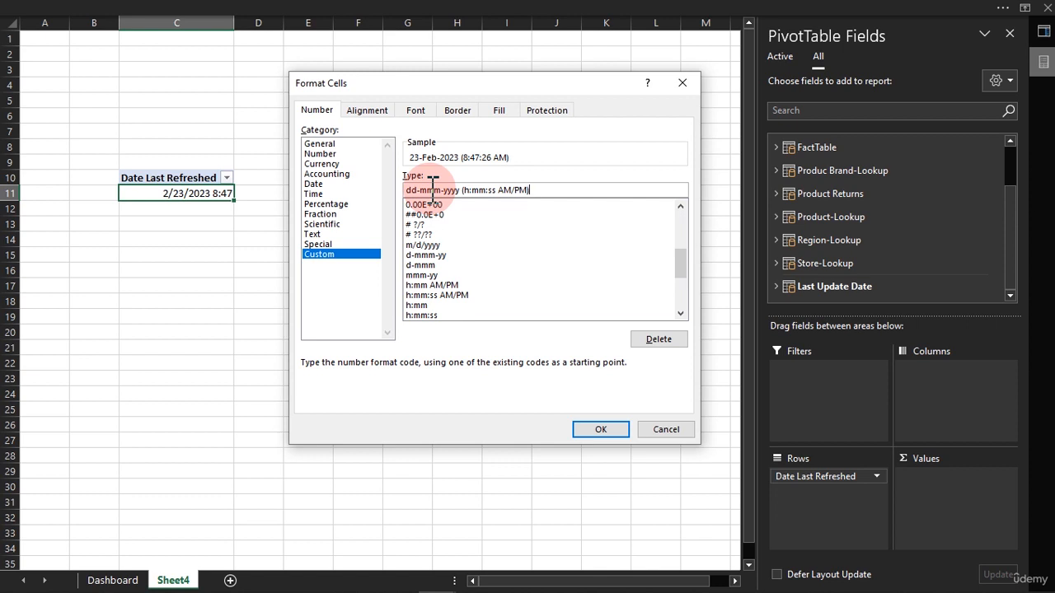
{"action": "left_click", "coordinate": [611, 434]}
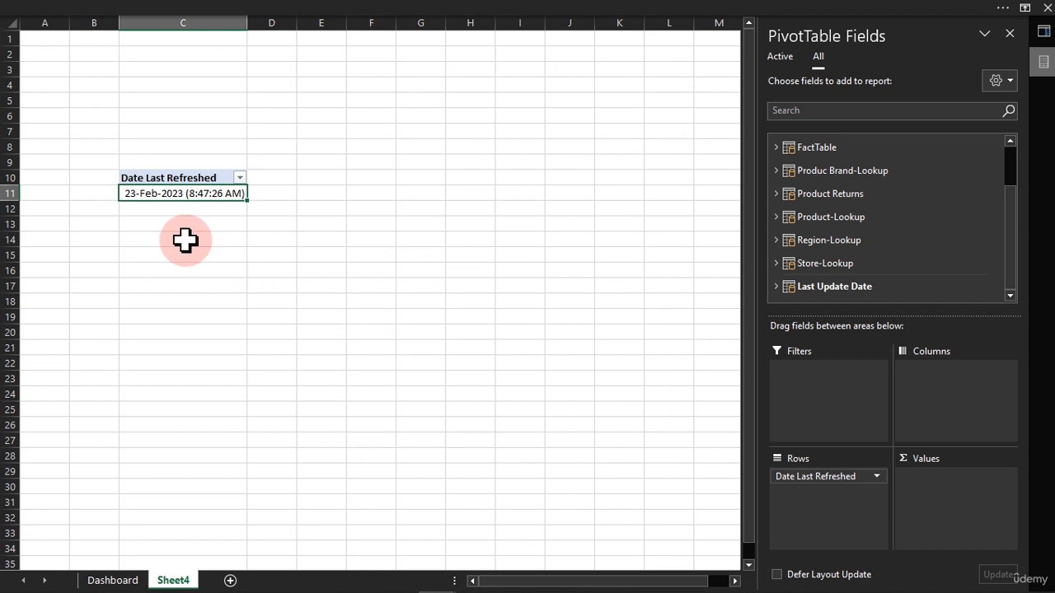
{"action": "left_click", "coordinate": [183, 238]}
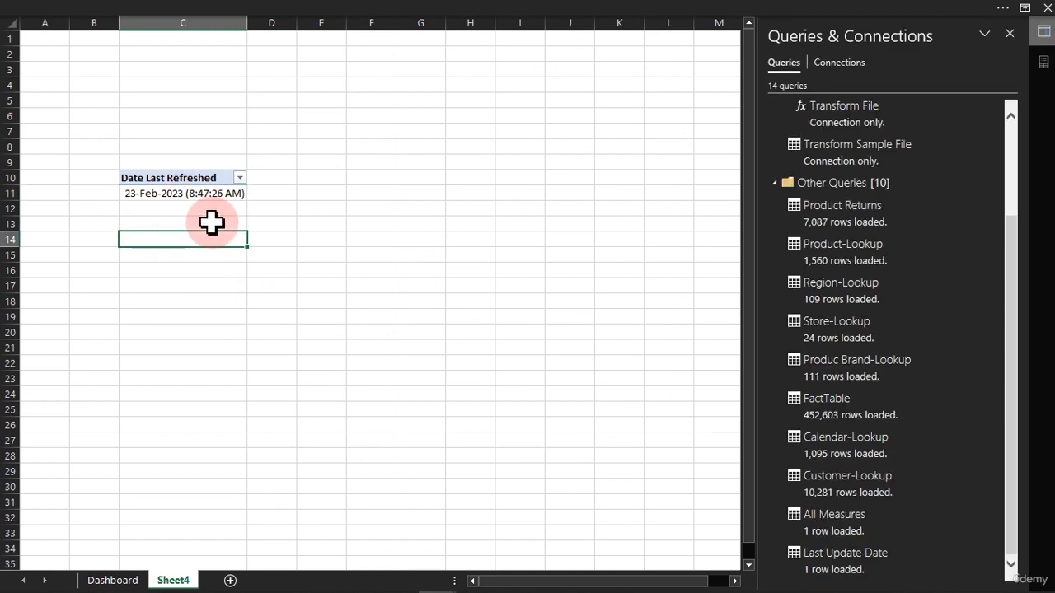
Examine the Last Update label in the Food-Mart Sales Dashboard workbook and return to the First Class workbook
{"action": "mouse_move", "coordinate": [437, 579]}
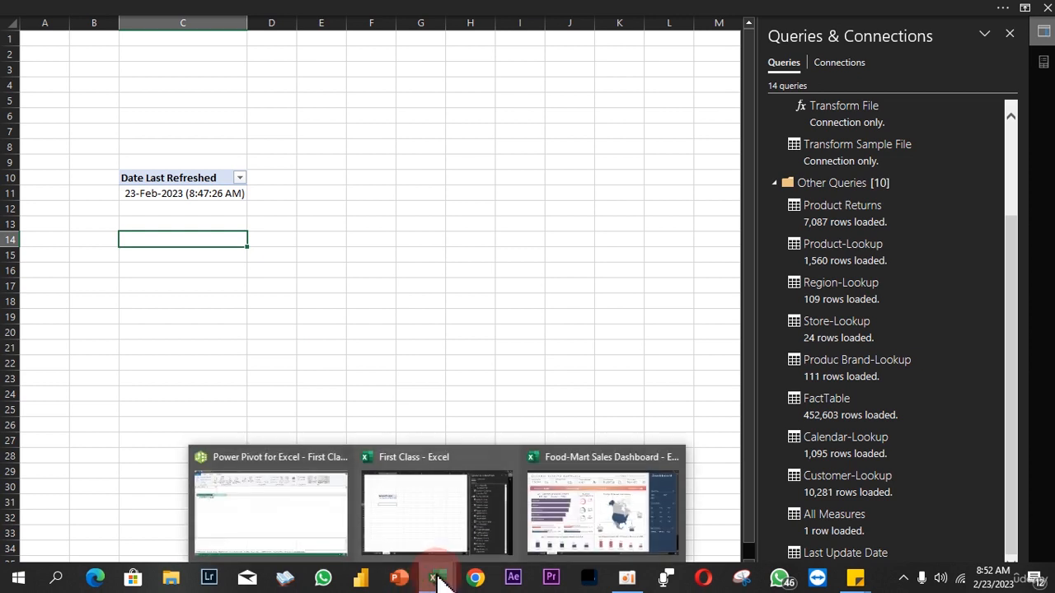
{"action": "left_click", "coordinate": [589, 536]}
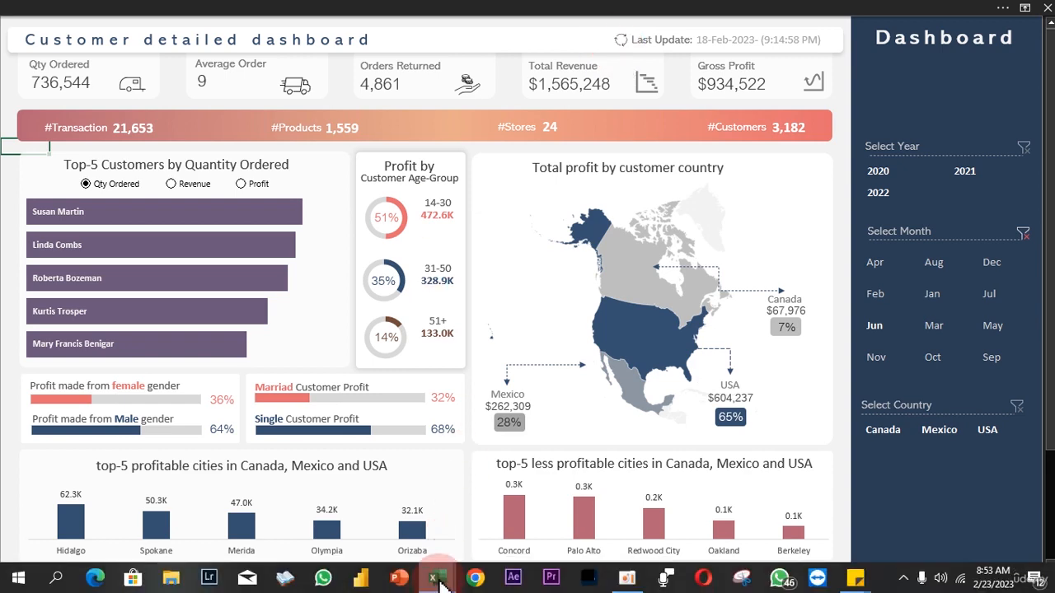
{"action": "left_click", "coordinate": [437, 580]}
{"action": "left_click", "coordinate": [412, 536]}
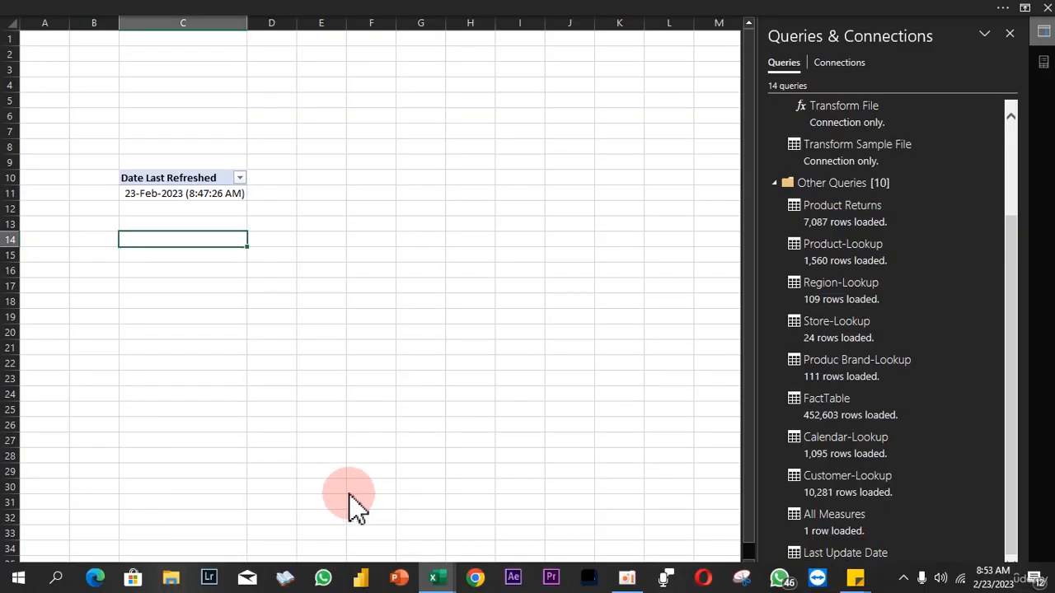
Close the Queries & Connections list on the Dashboard sheet and place an empty text box near the sheet's middle
{"action": "left_click", "coordinate": [113, 580]}
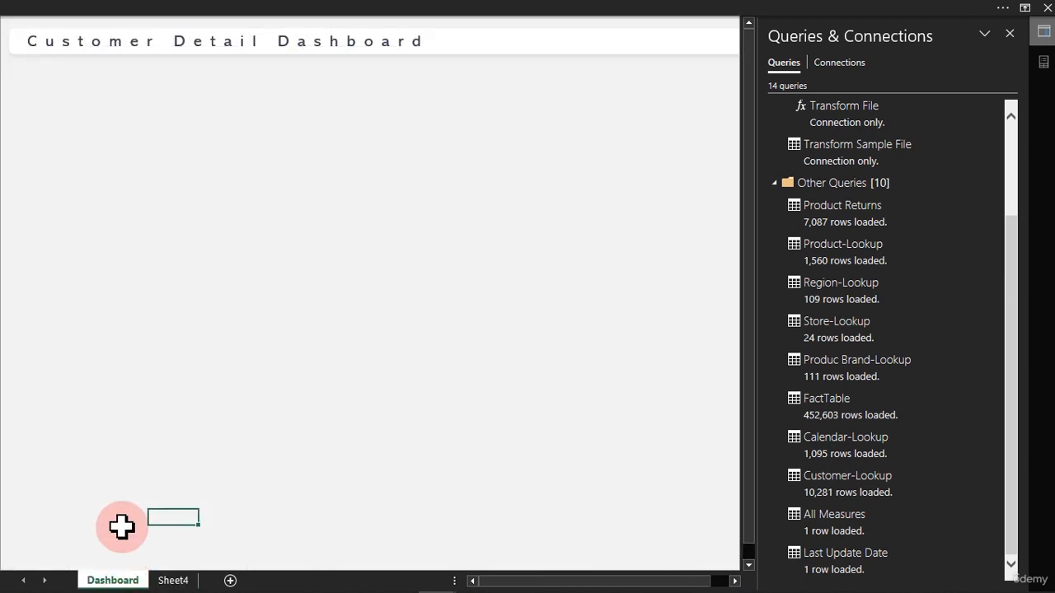
{"action": "left_click", "coordinate": [1009, 34]}
{"action": "left_click", "coordinate": [394, 7]}
{"action": "left_click", "coordinate": [123, 41]}
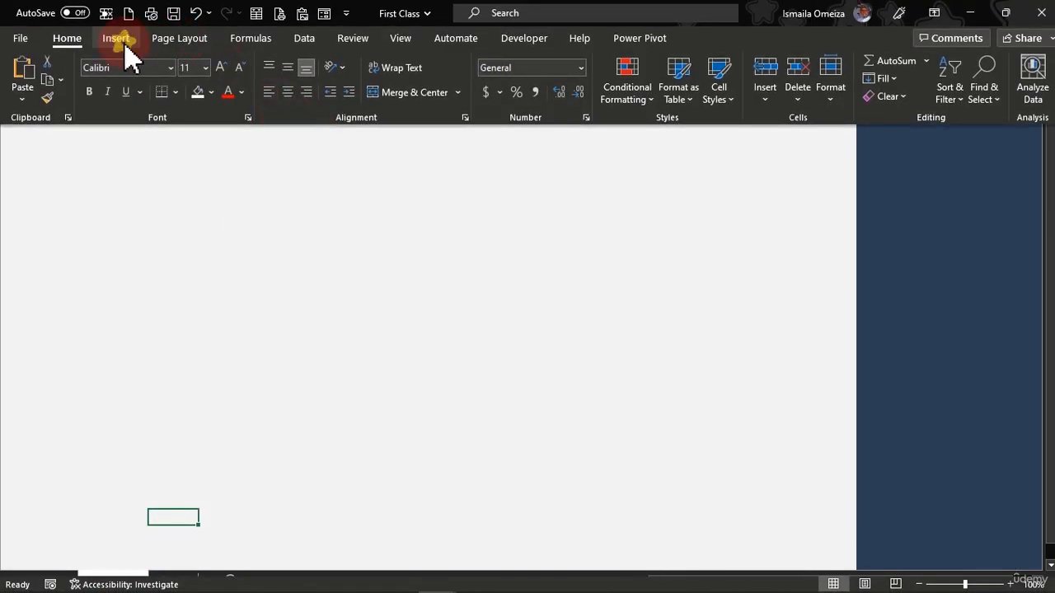
{"action": "left_click", "coordinate": [941, 93]}
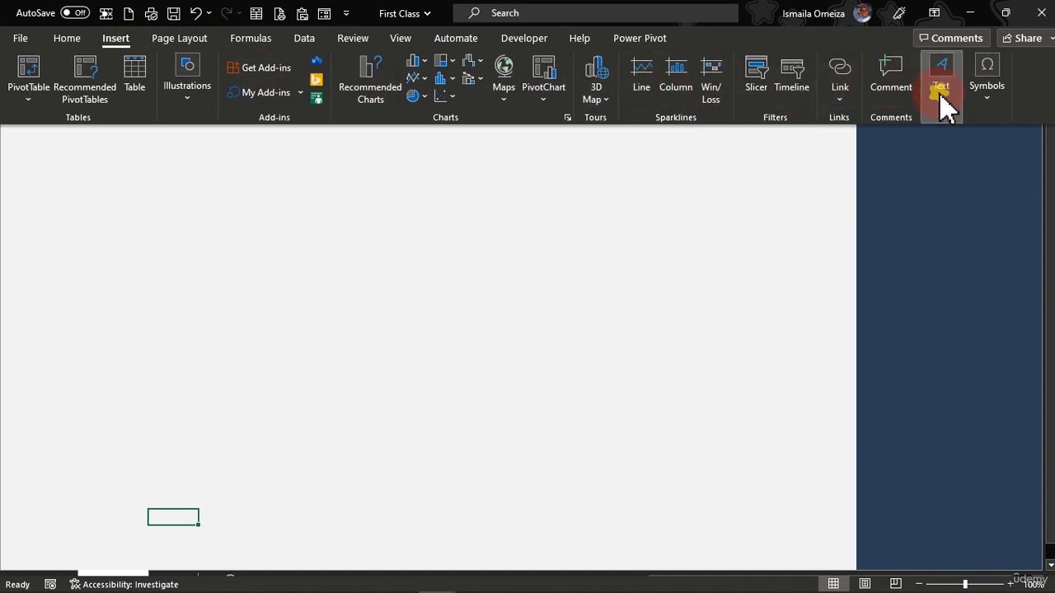
{"action": "left_click", "coordinate": [881, 151]}
{"action": "left_click_drag", "start_coordinate": [292, 188], "coordinate": [473, 237]}
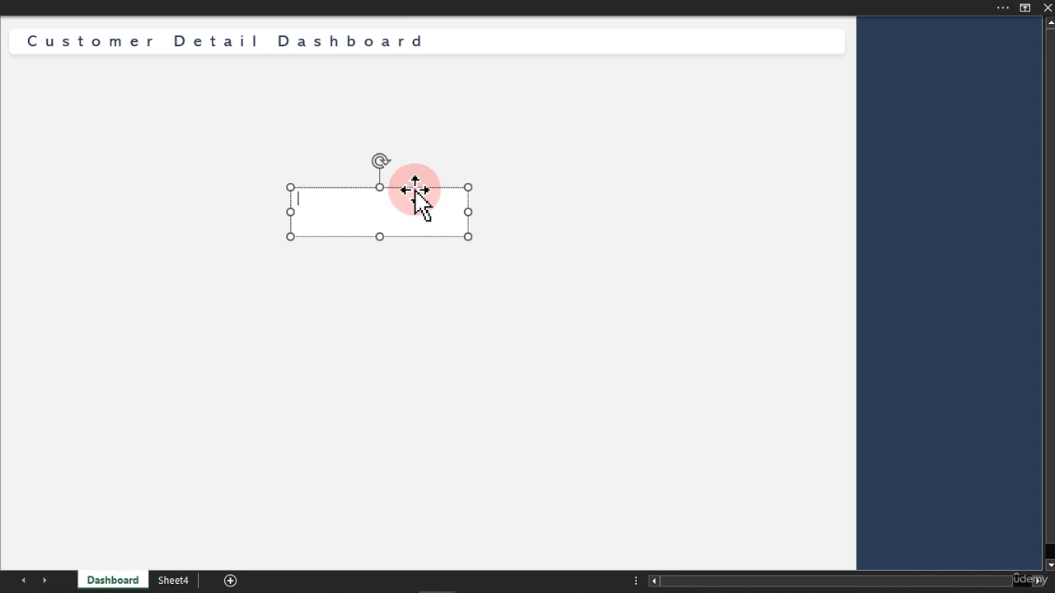
{"action": "left_click_drag", "start_coordinate": [416, 189], "coordinate": [434, 298]}
Show the formula bar and link the text box to the refresh date with =Sheet4!C11
{"action": "left_click", "coordinate": [342, 8]}
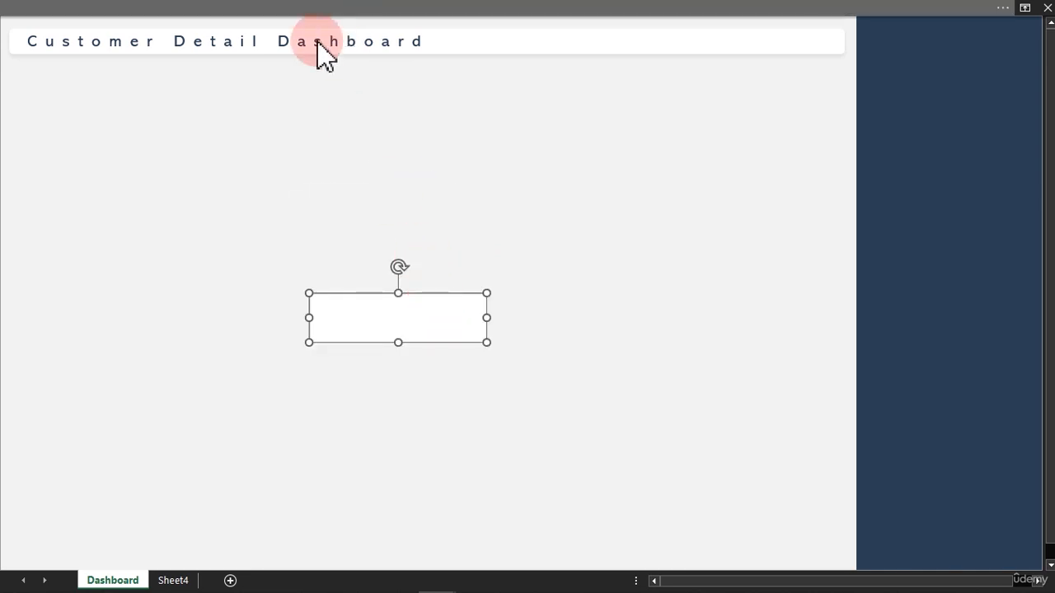
{"action": "left_click", "coordinate": [397, 40]}
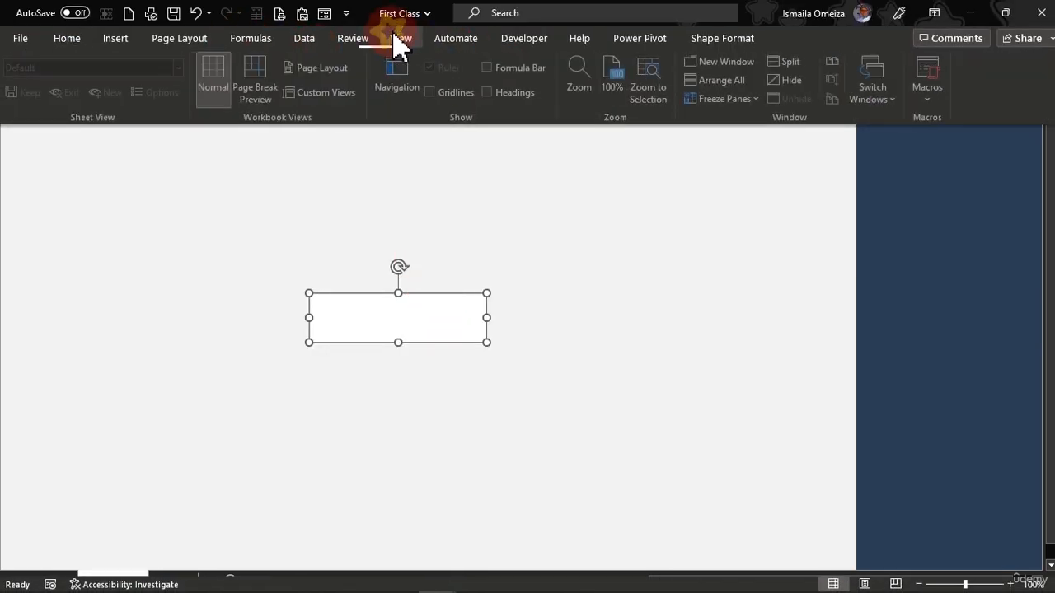
{"action": "left_click", "coordinate": [524, 70]}
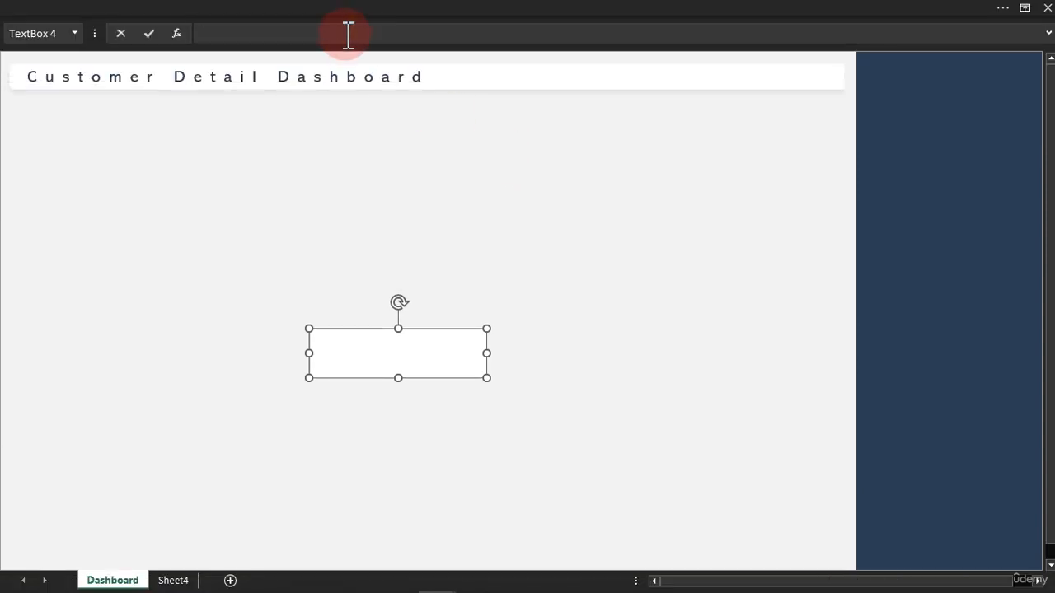
{"action": "left_click", "coordinate": [172, 580]}
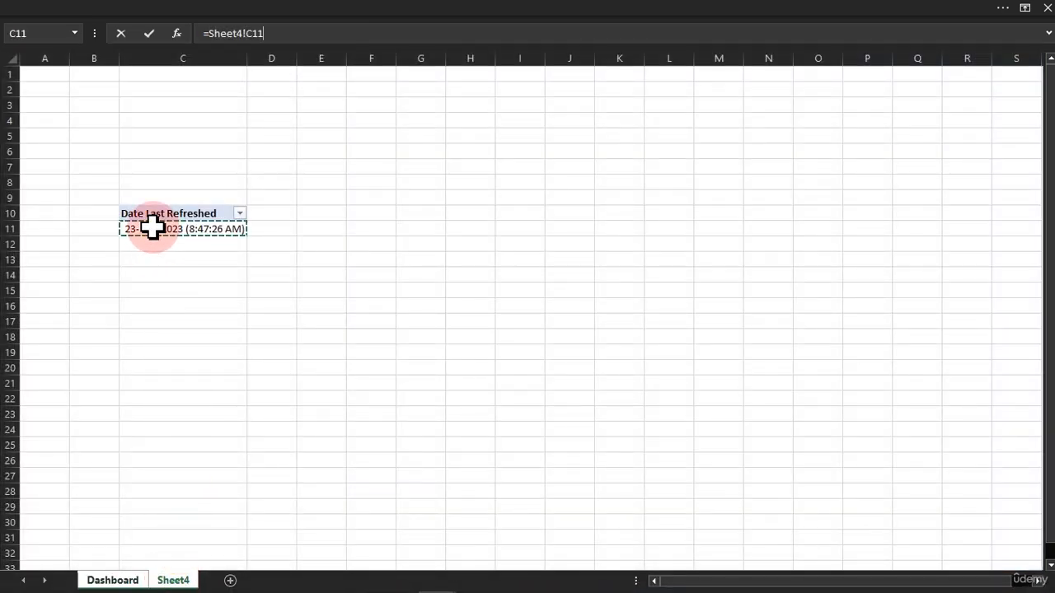
{"action": "key", "text": "Return"}
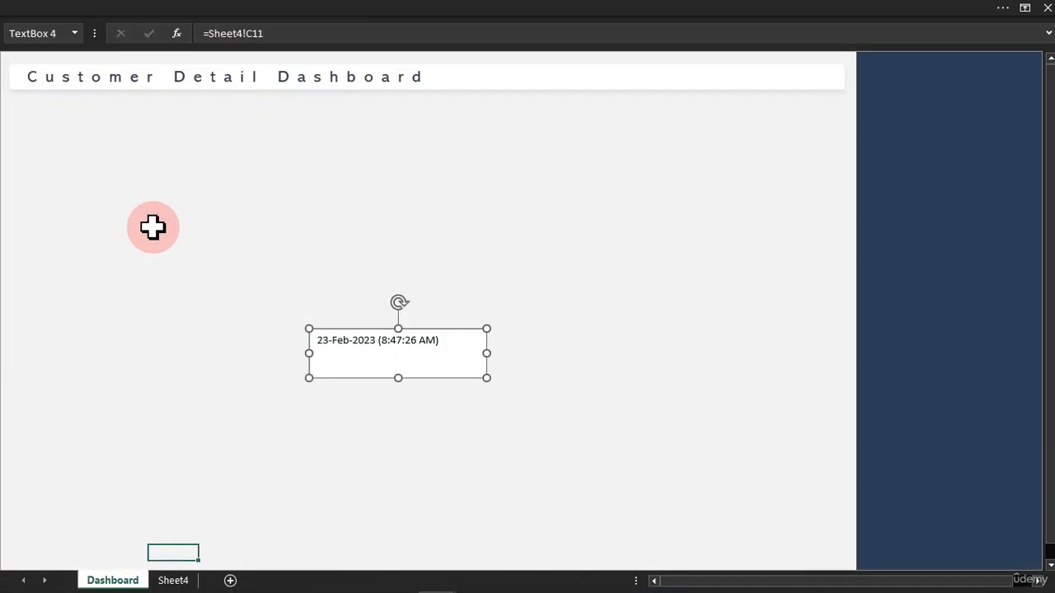
Rename the PivotTable sheet Sheet4 as Analysis
{"action": "left_click", "coordinate": [173, 580]}
{"action": "double_click", "coordinate": [175, 581]}
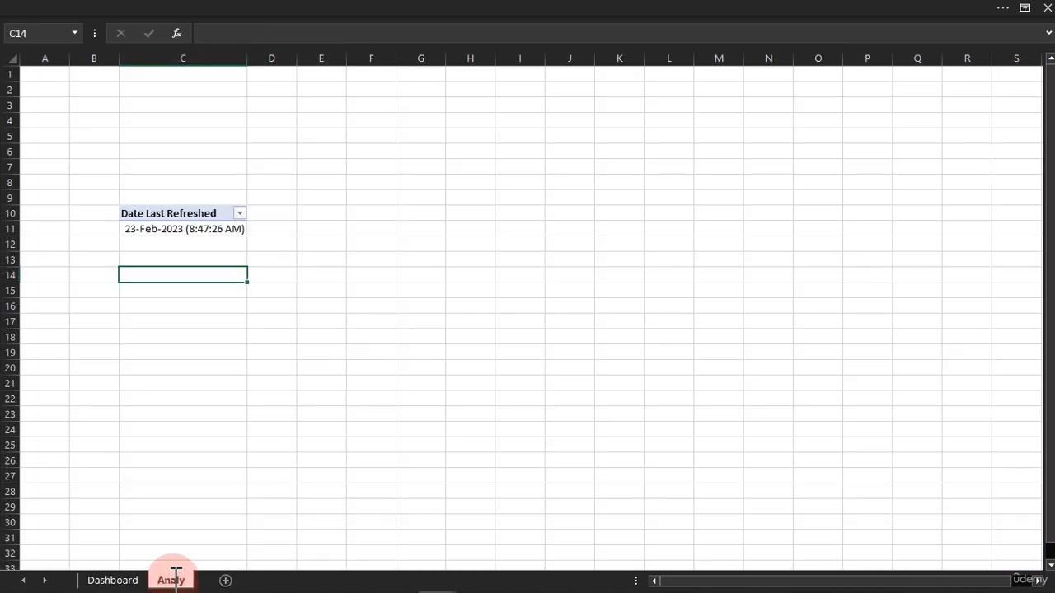
{"action": "key", "text": "Return"}
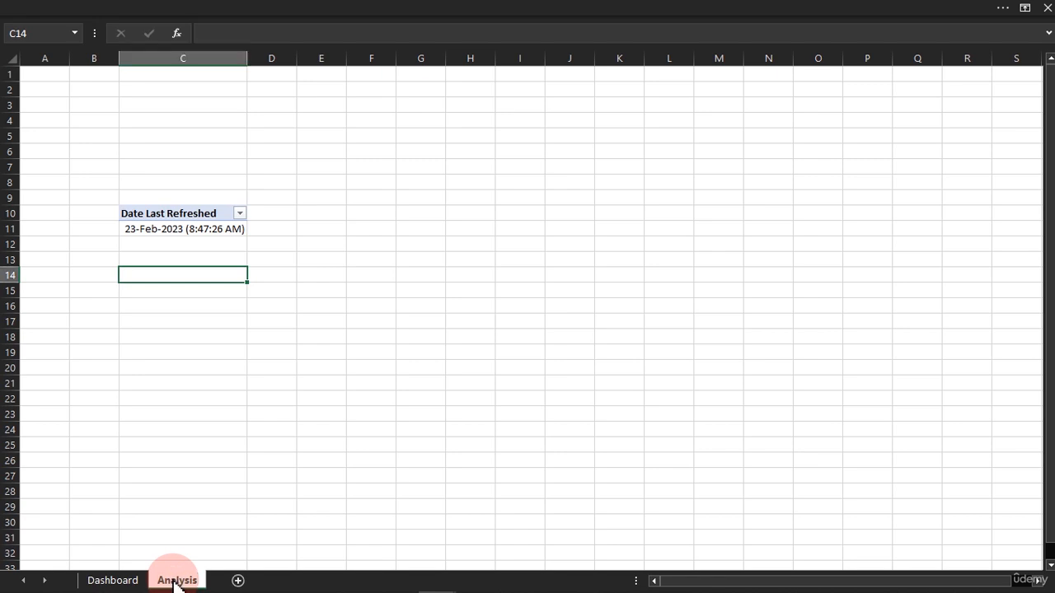
Return to the Dashboard sheet and set the linked date text box's font color to grey
{"action": "left_click", "coordinate": [137, 580]}
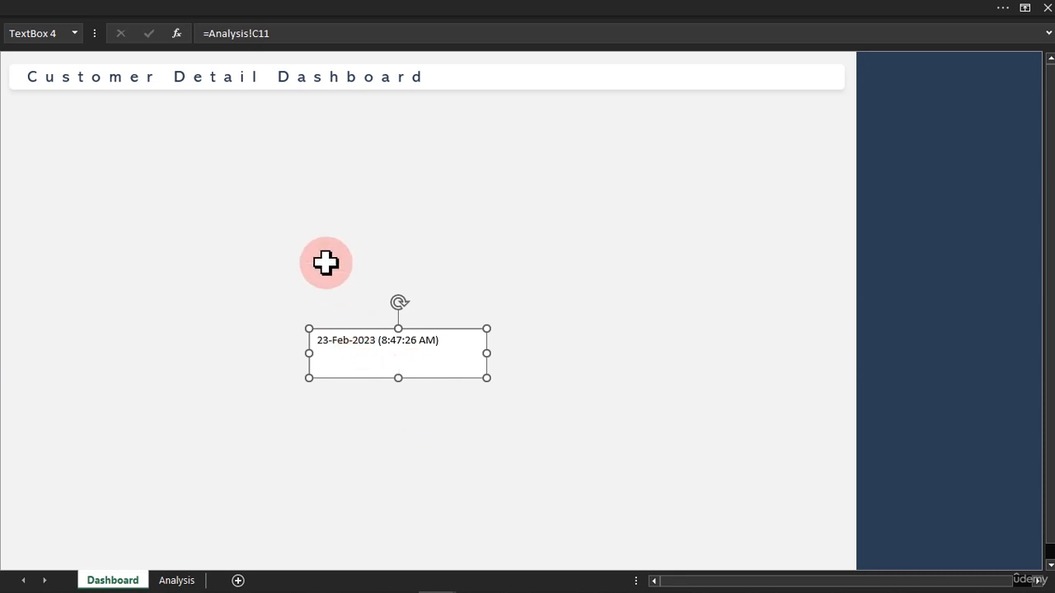
{"action": "left_click", "coordinate": [170, 19]}
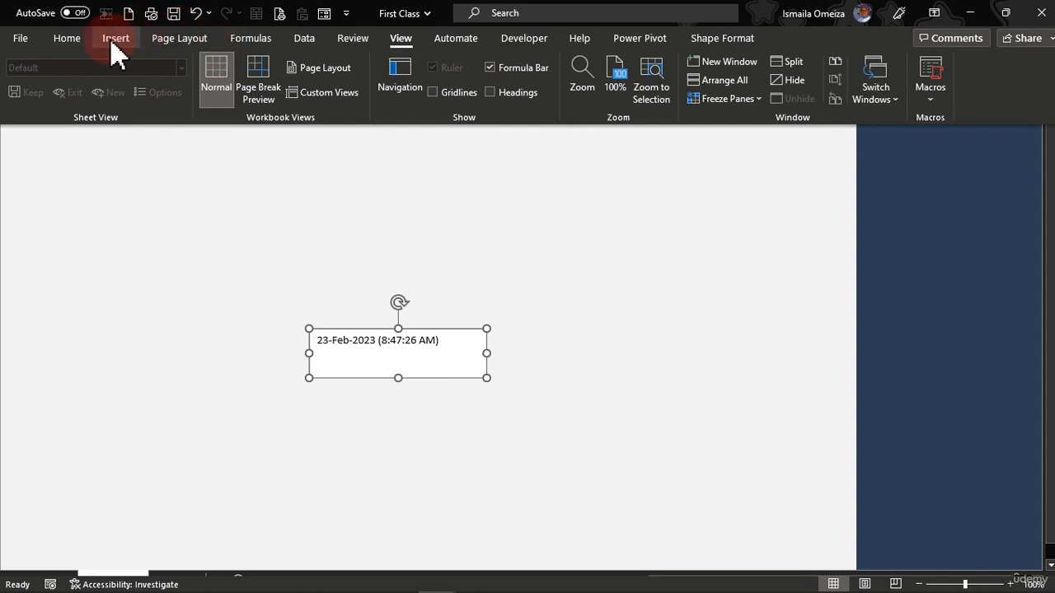
{"action": "left_click", "coordinate": [70, 40]}
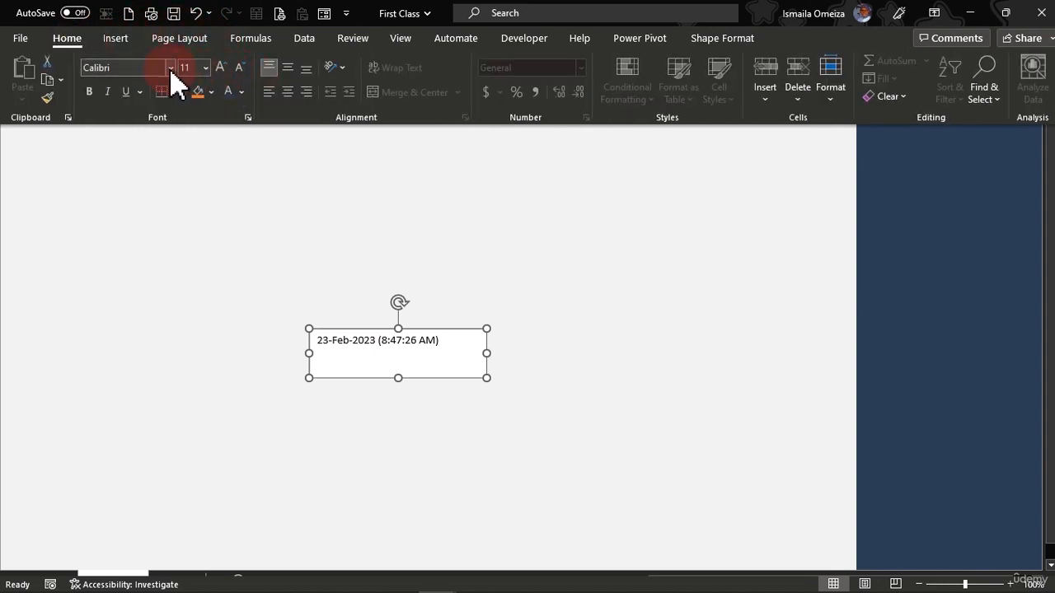
{"action": "left_click", "coordinate": [241, 92]}
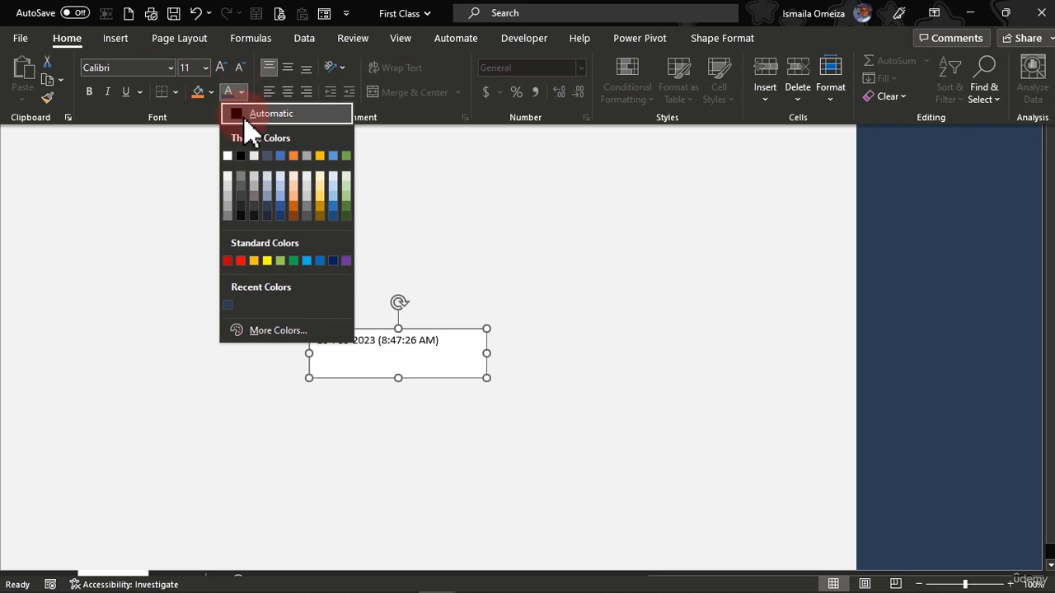
{"action": "left_click", "coordinate": [228, 212]}
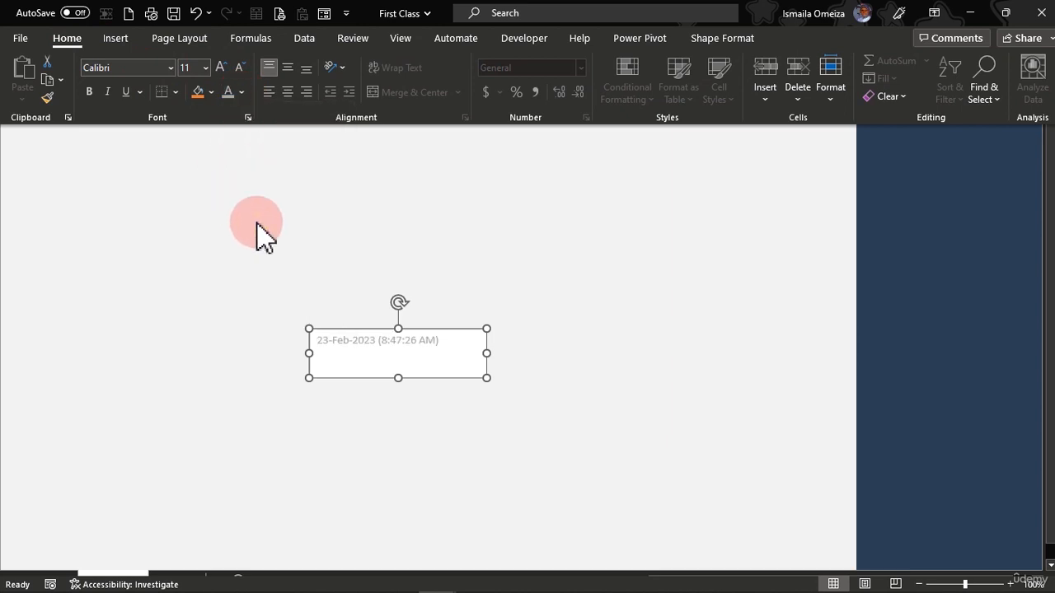
Shrink the height and width of the linked date text box to fit its single line of text
{"action": "left_click", "coordinate": [398, 378]}
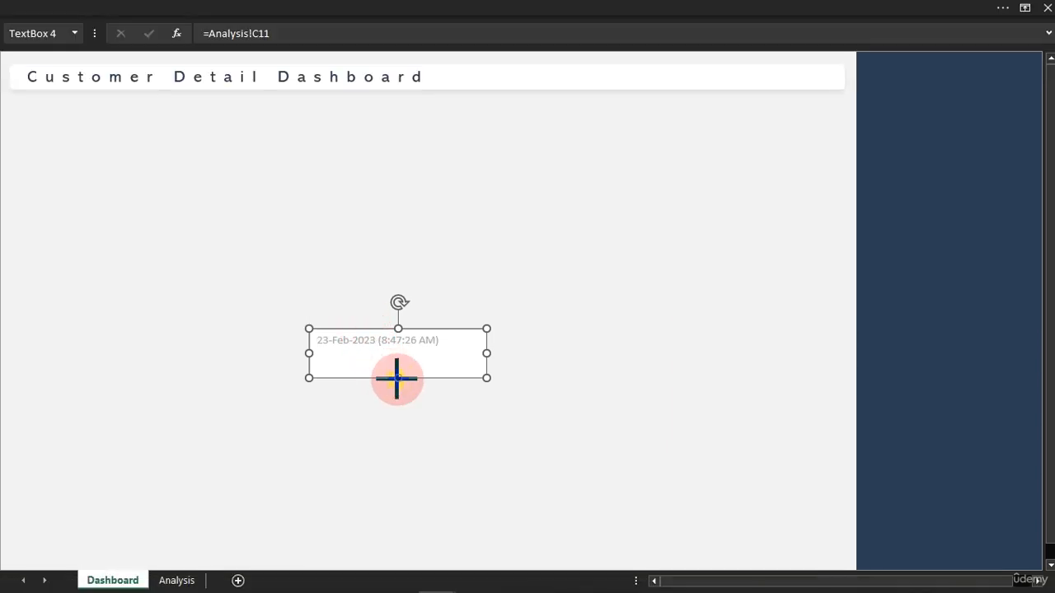
{"action": "left_click_drag", "start_coordinate": [398, 377], "coordinate": [399, 353]}
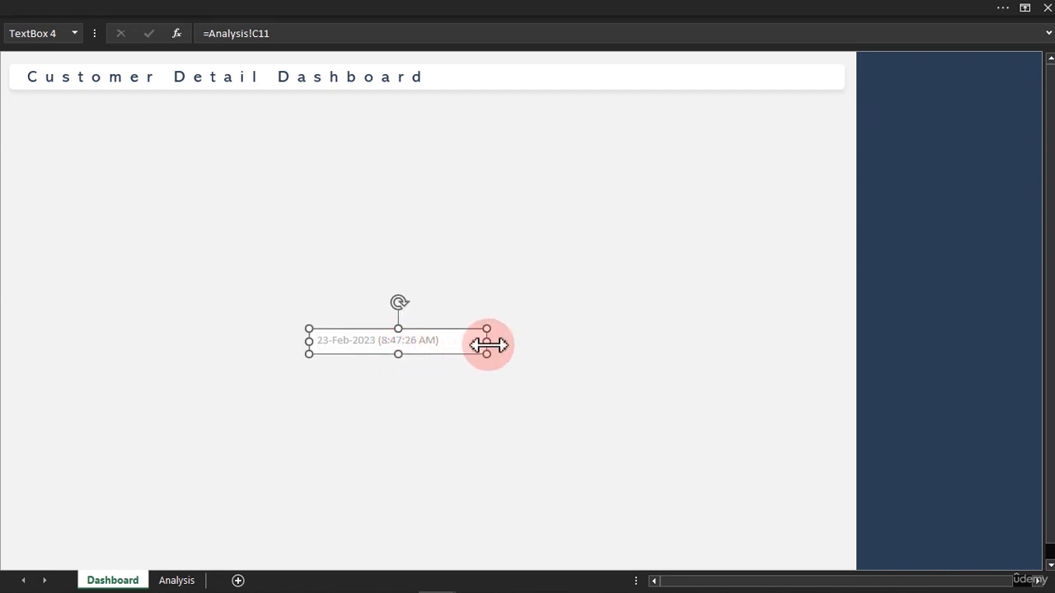
{"action": "left_click_drag", "start_coordinate": [486, 343], "coordinate": [446, 347]}
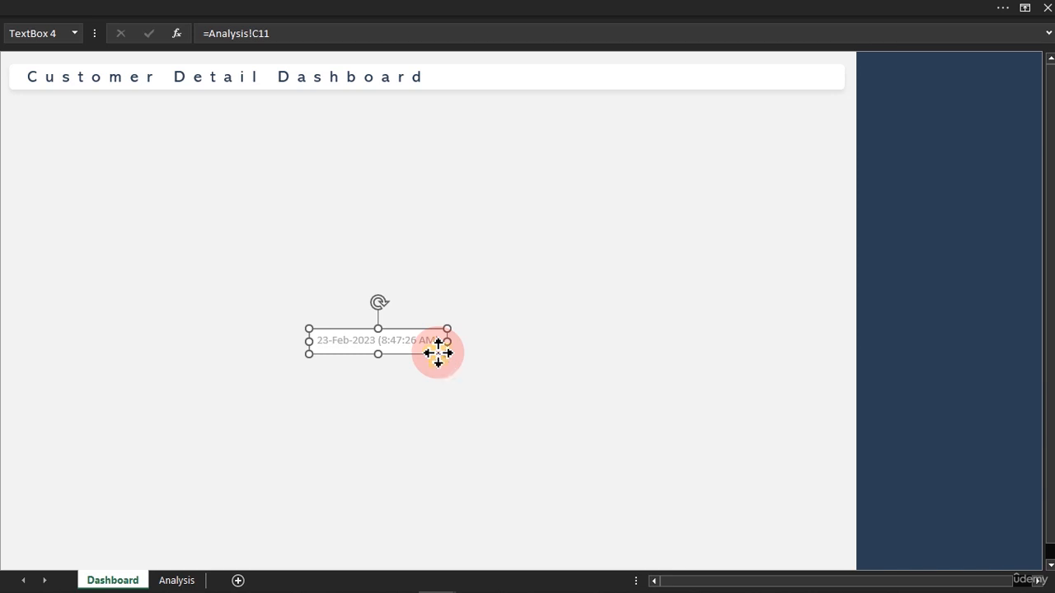
Remove the date text box's fill and outline and move it to the right end of the title banner
{"action": "key", "text": "ctrl+1"}
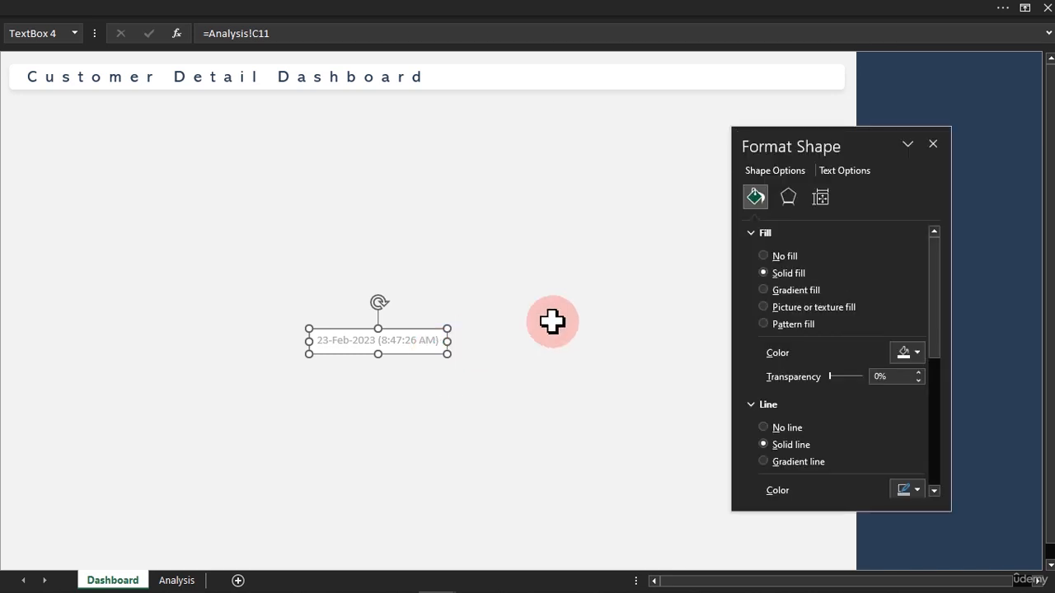
{"action": "left_click", "coordinate": [769, 257]}
{"action": "left_click", "coordinate": [765, 372]}
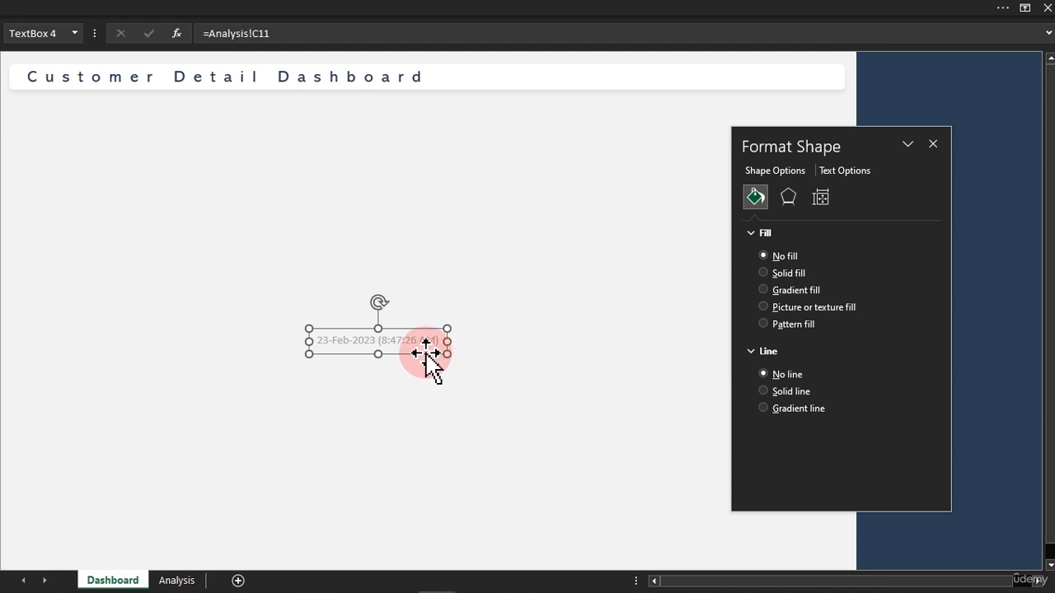
{"action": "left_click_drag", "start_coordinate": [426, 353], "coordinate": [814, 87]}
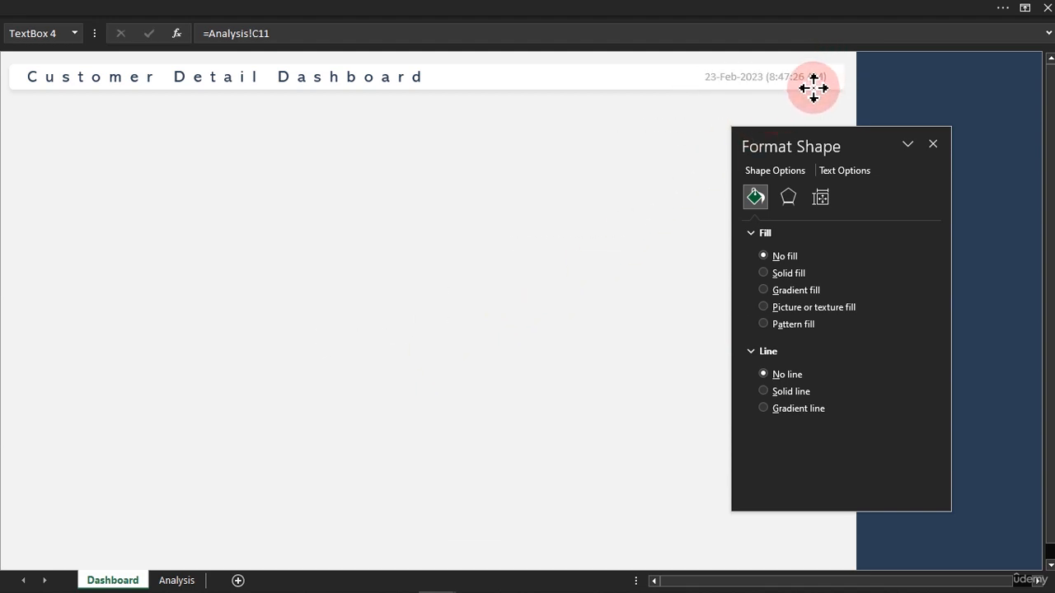
{"action": "left_click", "coordinate": [540, 166]}
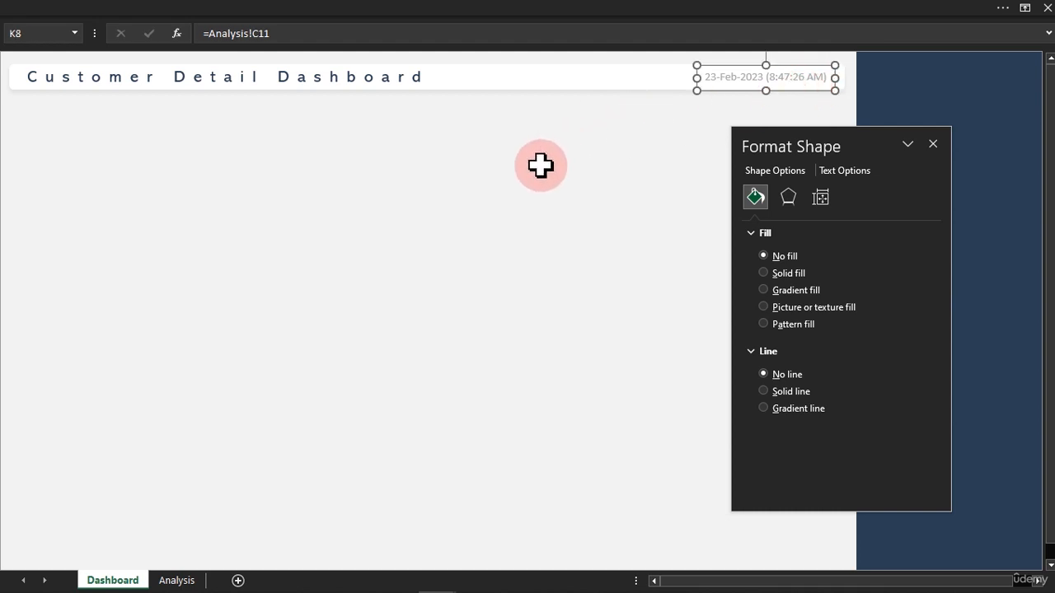
Duplicate the date text box onto the empty dashboard area, replace its text with "Last Update" and shrink it to fit
{"action": "left_click", "coordinate": [793, 85]}
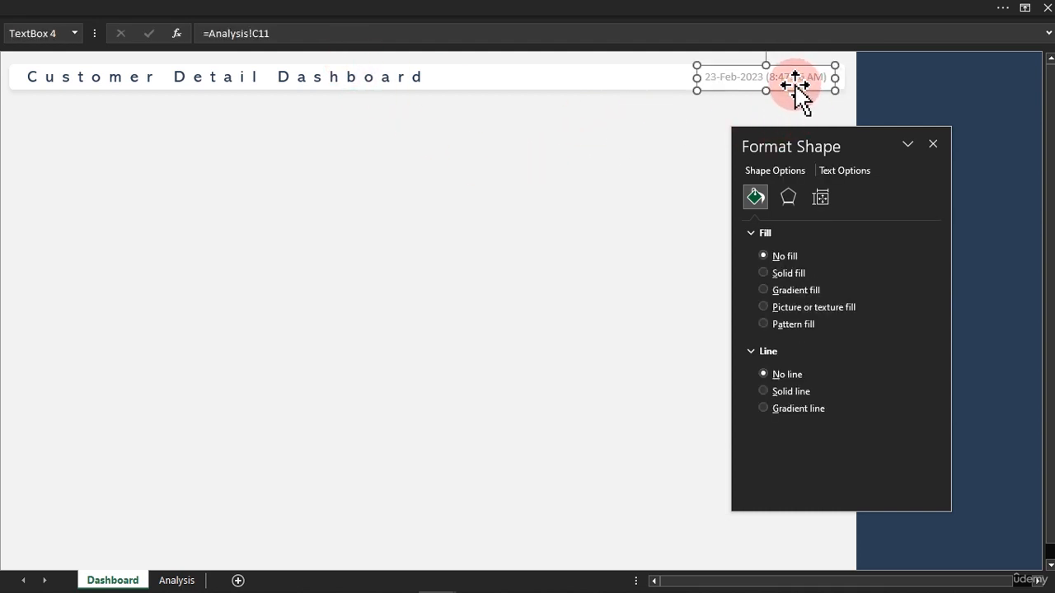
{"action": "left_click_drag", "start_coordinate": [793, 99], "coordinate": [362, 288]}
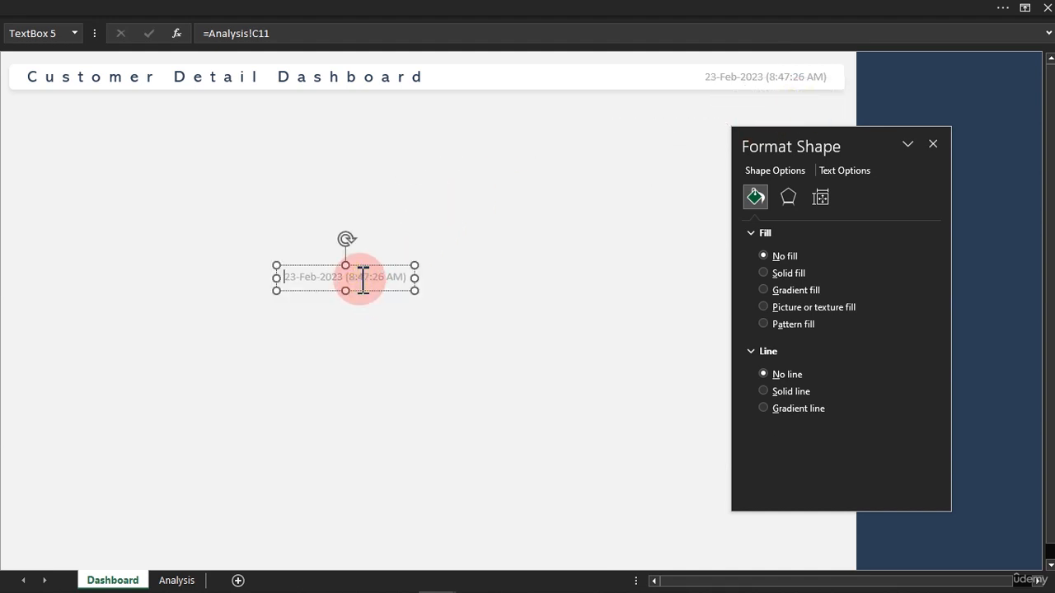
{"action": "triple_click", "coordinate": [363, 278]}
{"action": "key", "text": "Delete"}
{"action": "type", "text": "Last Update"}
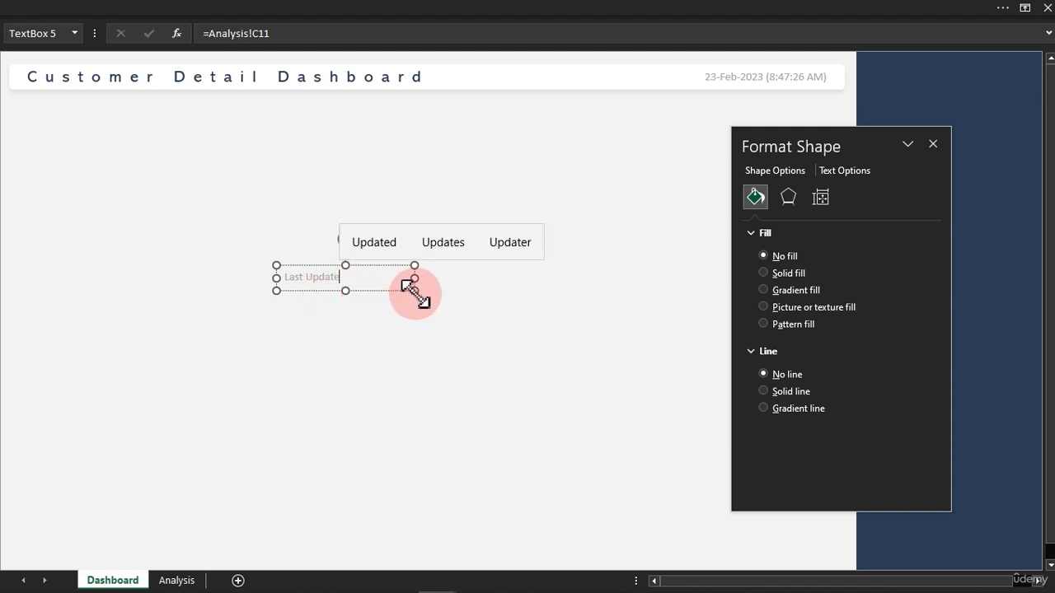
{"action": "left_click", "coordinate": [363, 299]}
{"action": "left_click_drag", "start_coordinate": [364, 299], "coordinate": [351, 286]}
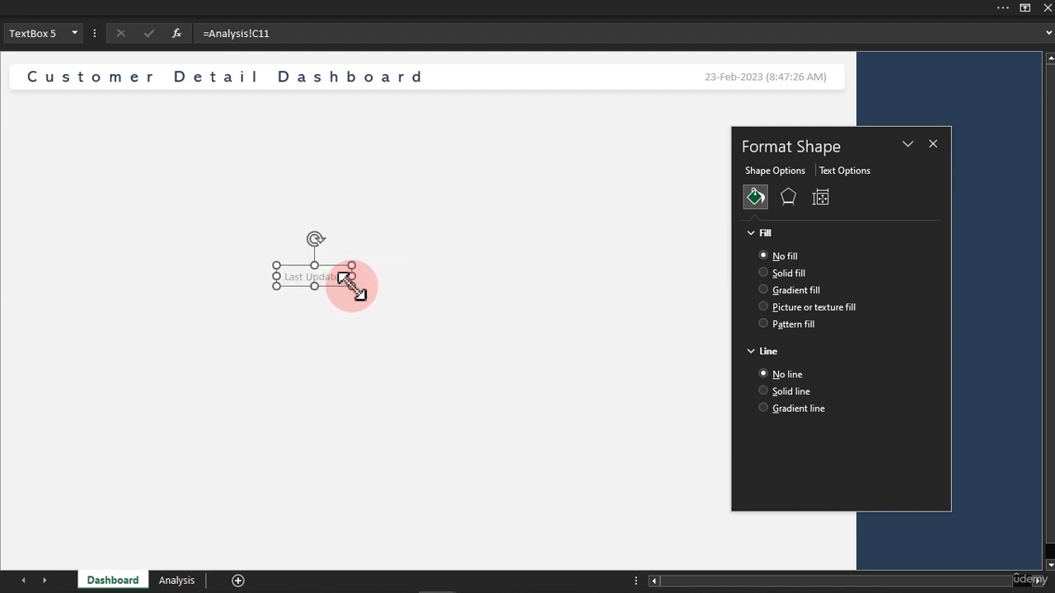
Make the Last Update label bold with a dark grey font color
{"action": "left_click", "coordinate": [279, 8]}
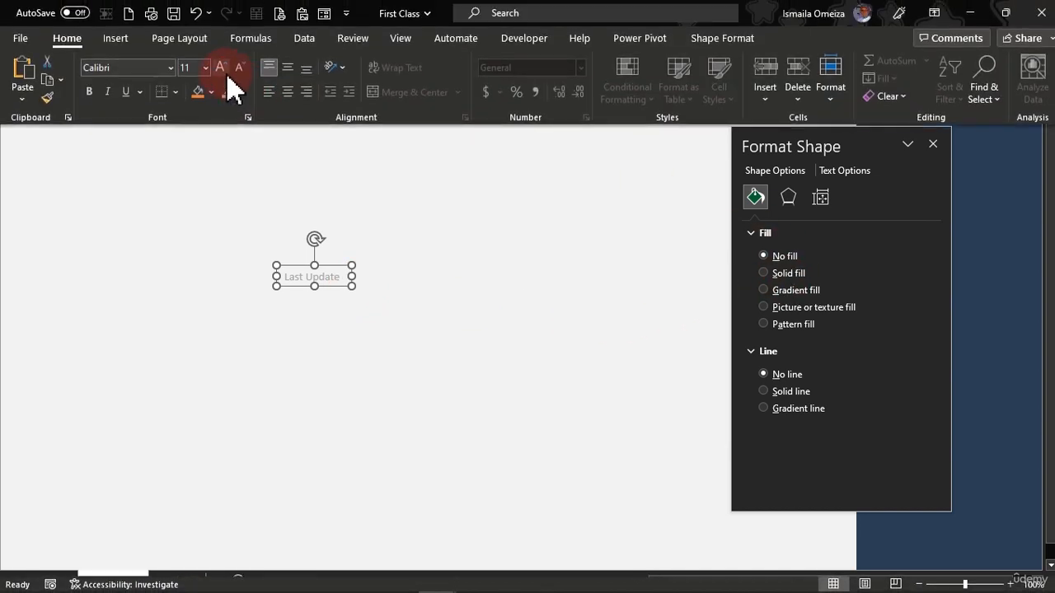
{"action": "left_click", "coordinate": [241, 91]}
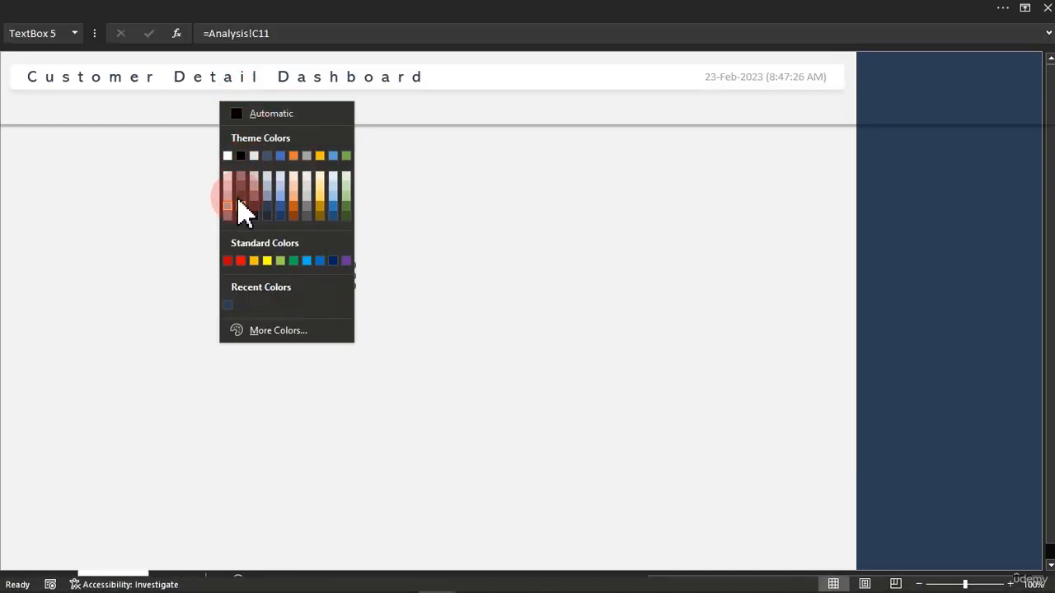
{"action": "left_click", "coordinate": [243, 211]}
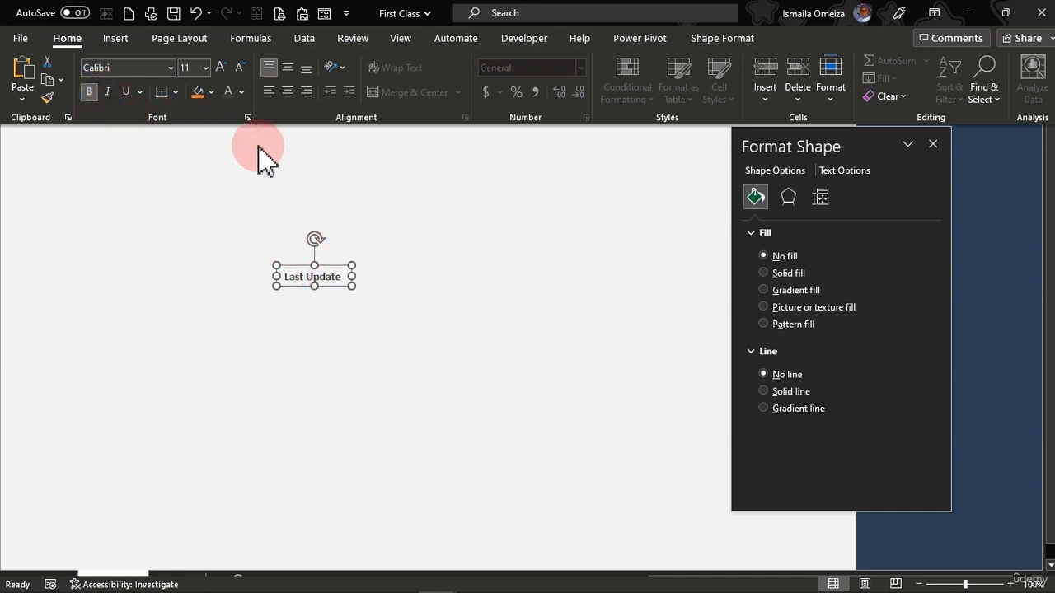
{"action": "left_click", "coordinate": [242, 91]}
{"action": "left_click", "coordinate": [246, 189]}
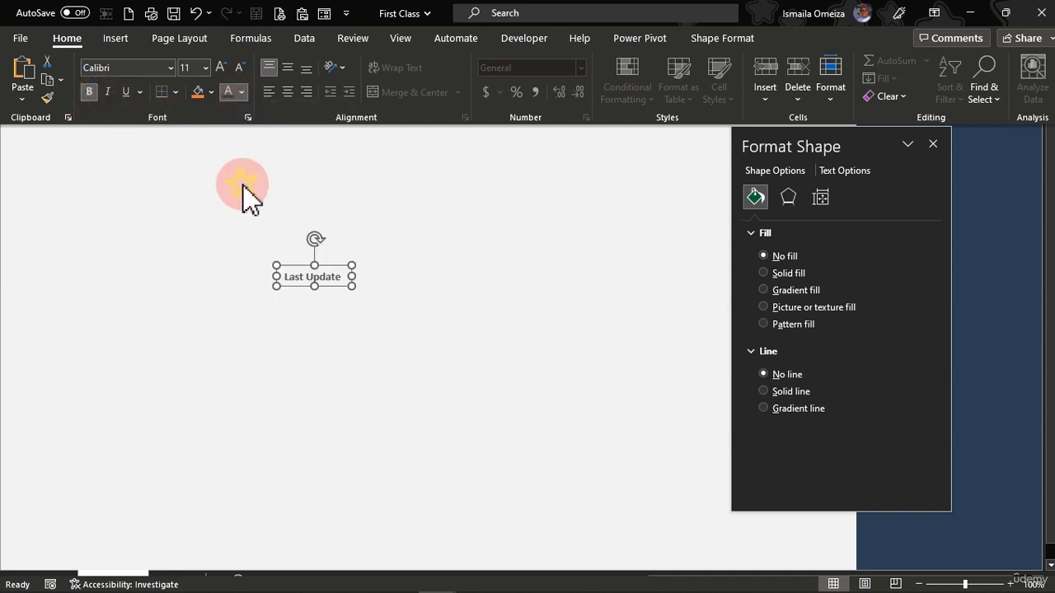
Complete the label as "Last Update:" and place it directly before the date in the title banner
{"action": "left_click", "coordinate": [339, 272]}
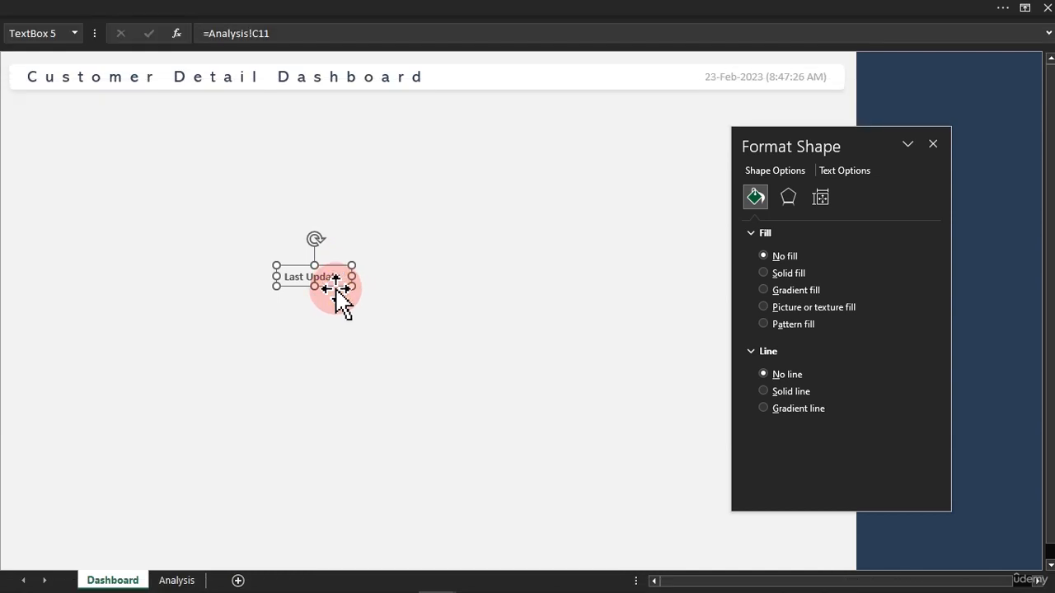
{"action": "left_click_drag", "start_coordinate": [336, 288], "coordinate": [693, 86]}
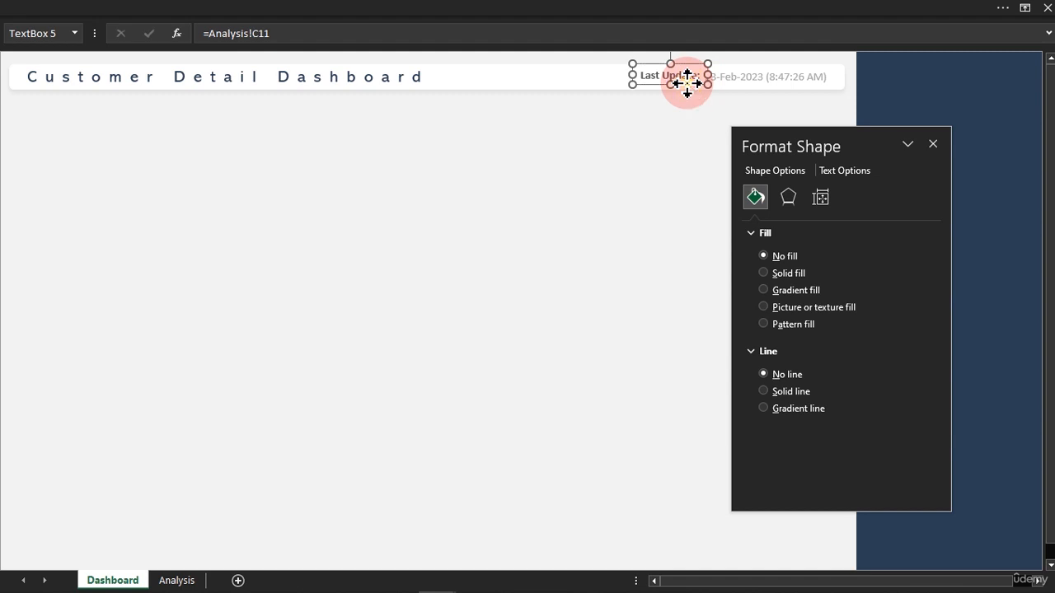
{"action": "left_click_drag", "start_coordinate": [688, 83], "coordinate": [688, 84]}
{"action": "left_click", "coordinate": [469, 241]}
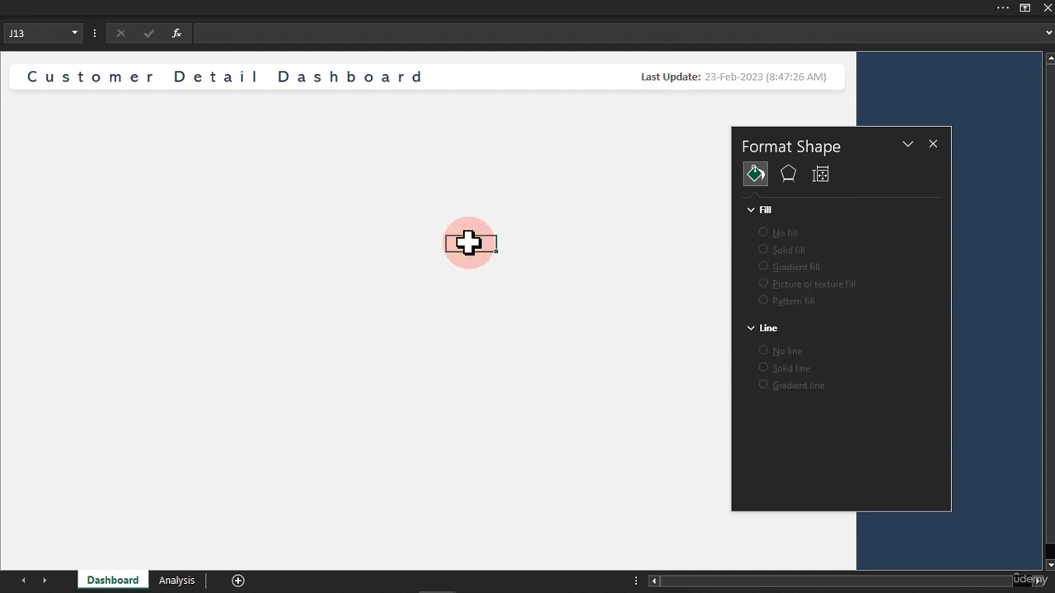
Insert the bolder circular-arrows refresh icon from the stock icon library
{"action": "left_click", "coordinate": [286, 4]}
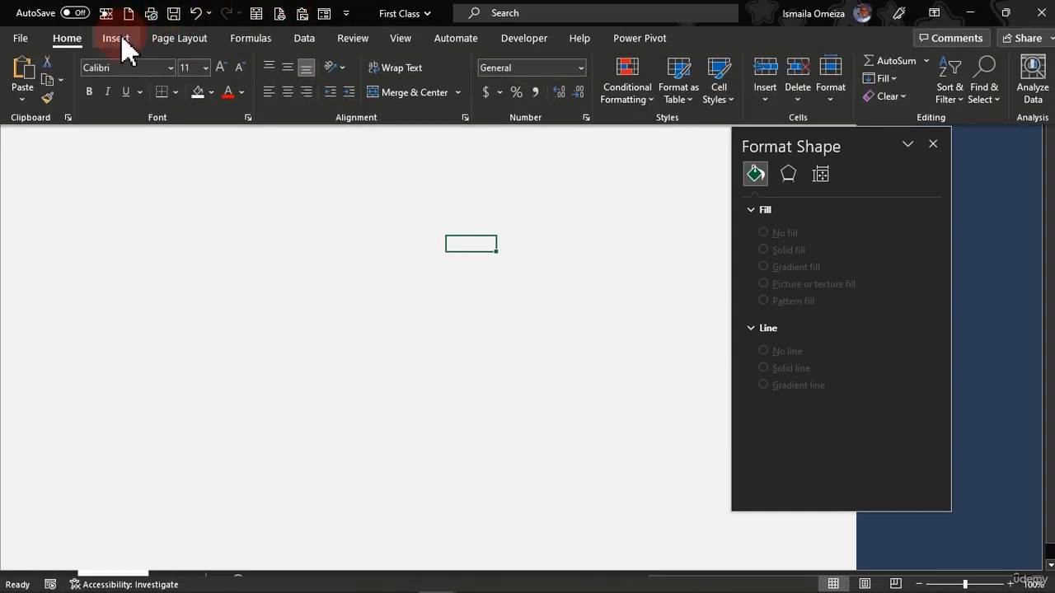
{"action": "left_click", "coordinate": [115, 38]}
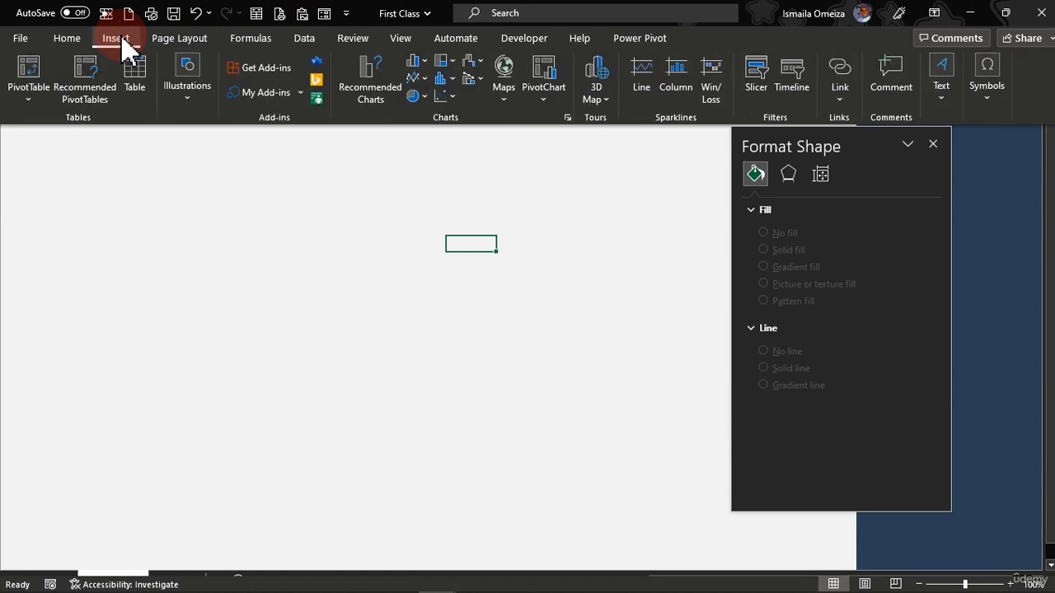
{"action": "left_click", "coordinate": [186, 92]}
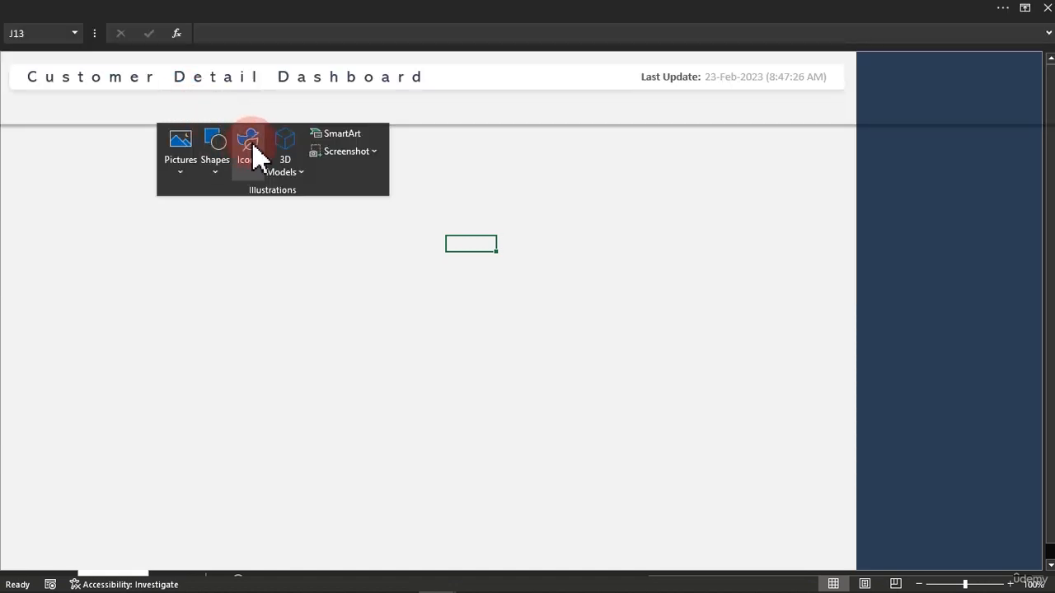
{"action": "left_click", "coordinate": [247, 145]}
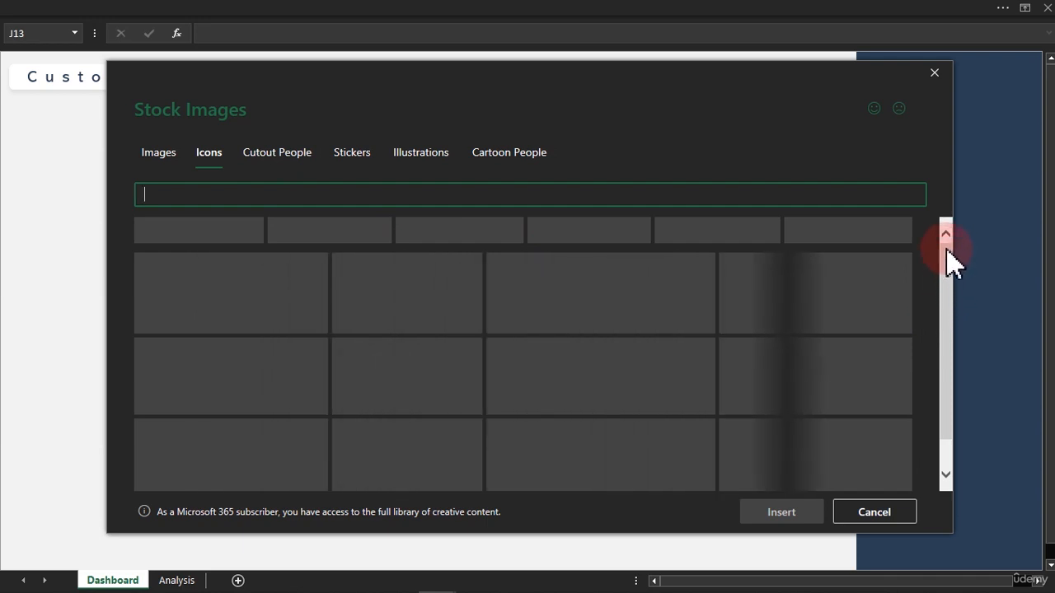
{"action": "left_click", "coordinate": [946, 481]}
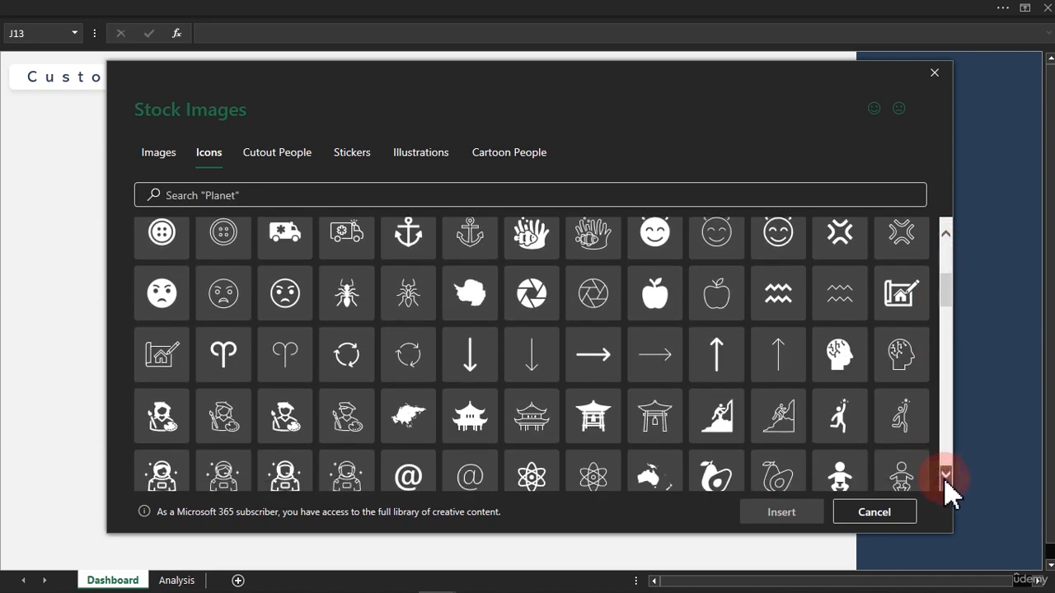
{"action": "left_click", "coordinate": [368, 326]}
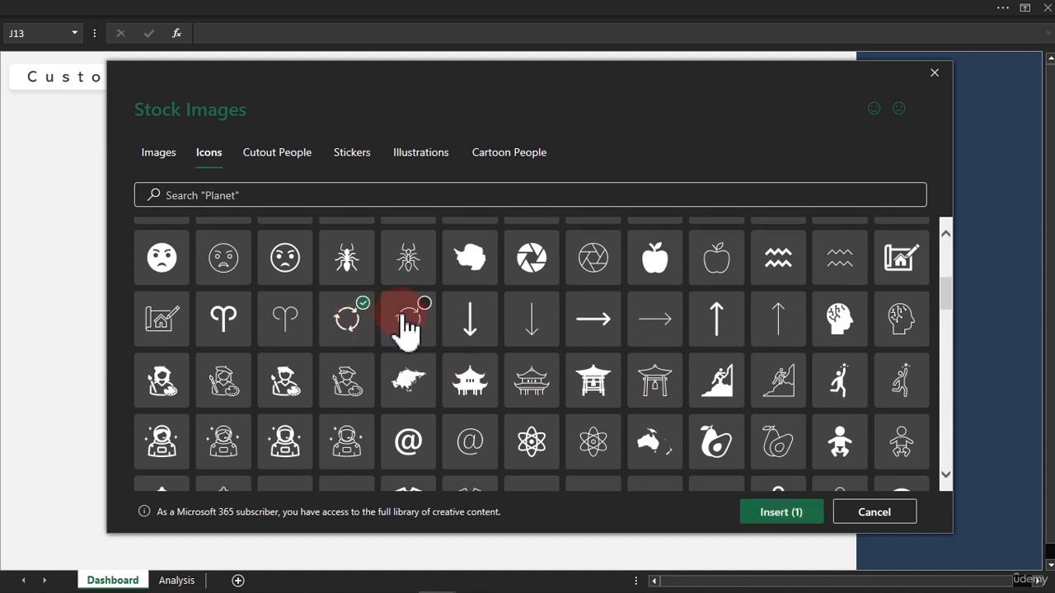
{"action": "left_click", "coordinate": [407, 330]}
{"action": "left_click", "coordinate": [402, 328]}
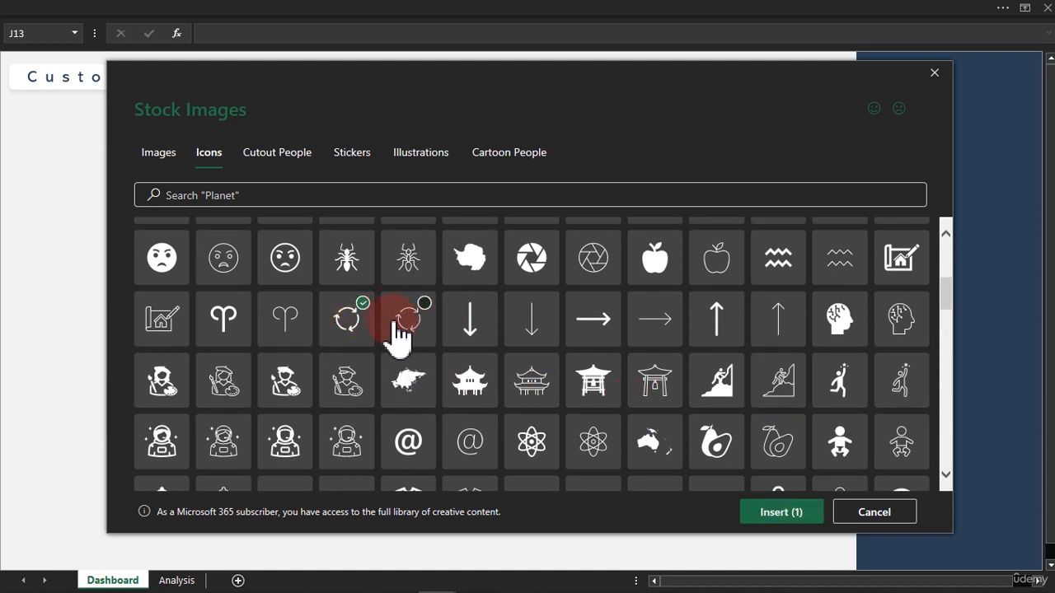
{"action": "left_click", "coordinate": [787, 512]}
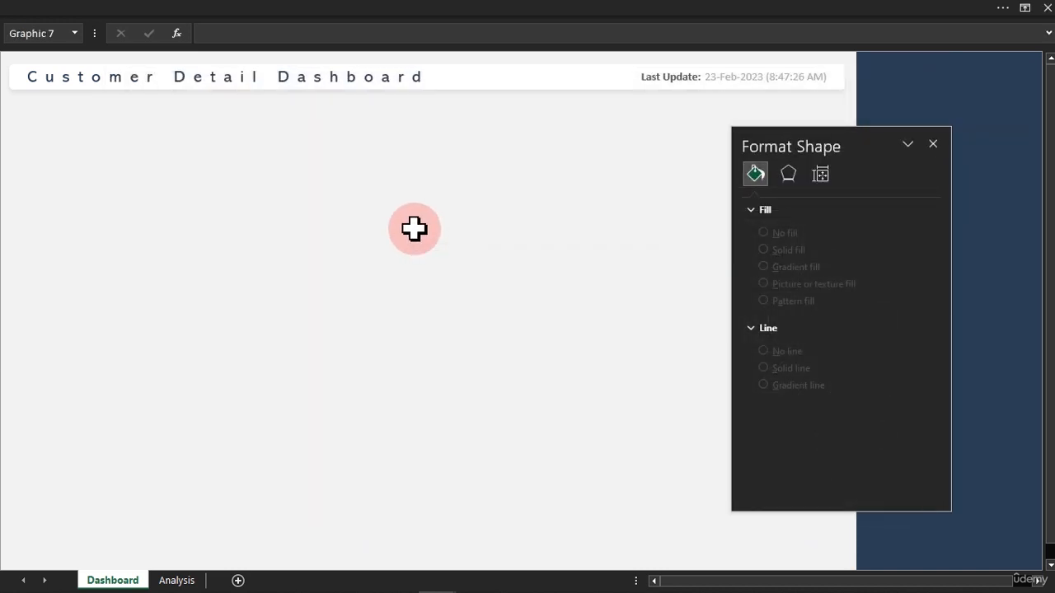
Shrink the refresh icon to text height and place it just before the Last Update label in the title banner
{"action": "left_click_drag", "start_coordinate": [516, 300], "coordinate": [473, 258]}
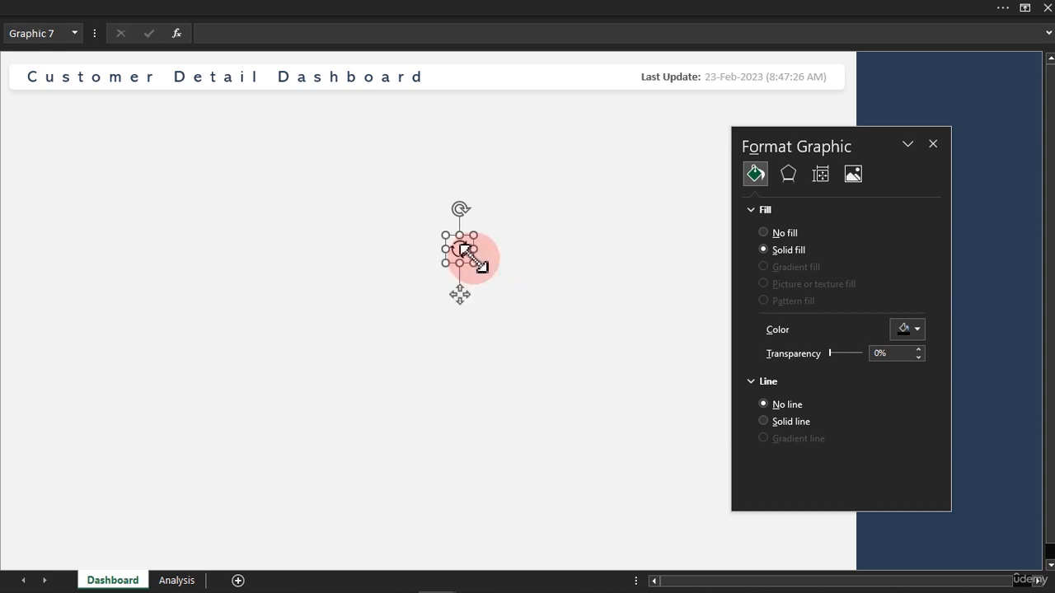
{"action": "left_click_drag", "start_coordinate": [458, 302], "coordinate": [624, 130]}
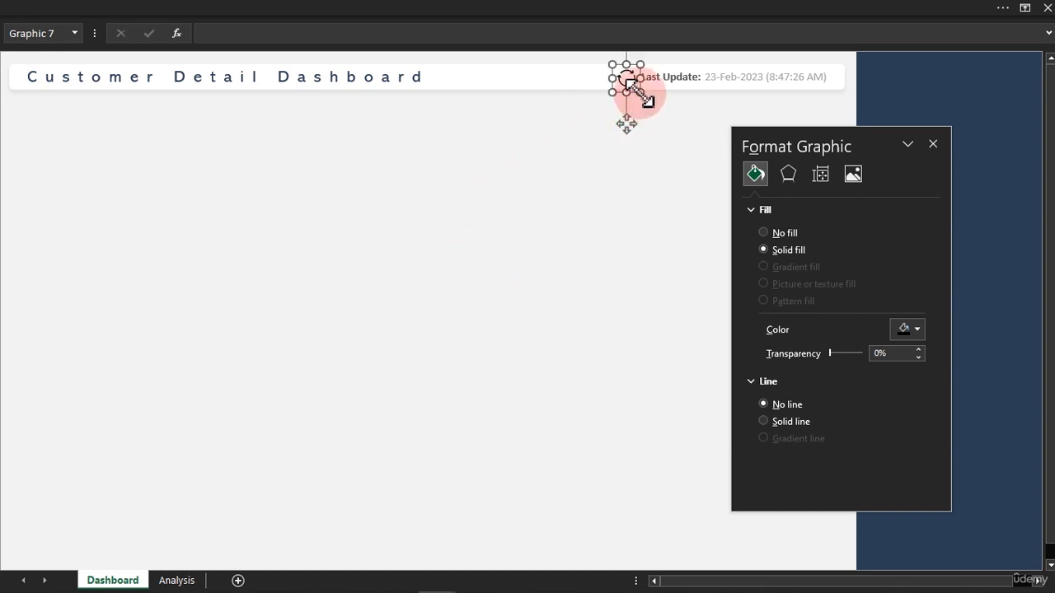
{"action": "left_click_drag", "start_coordinate": [638, 92], "coordinate": [630, 85]}
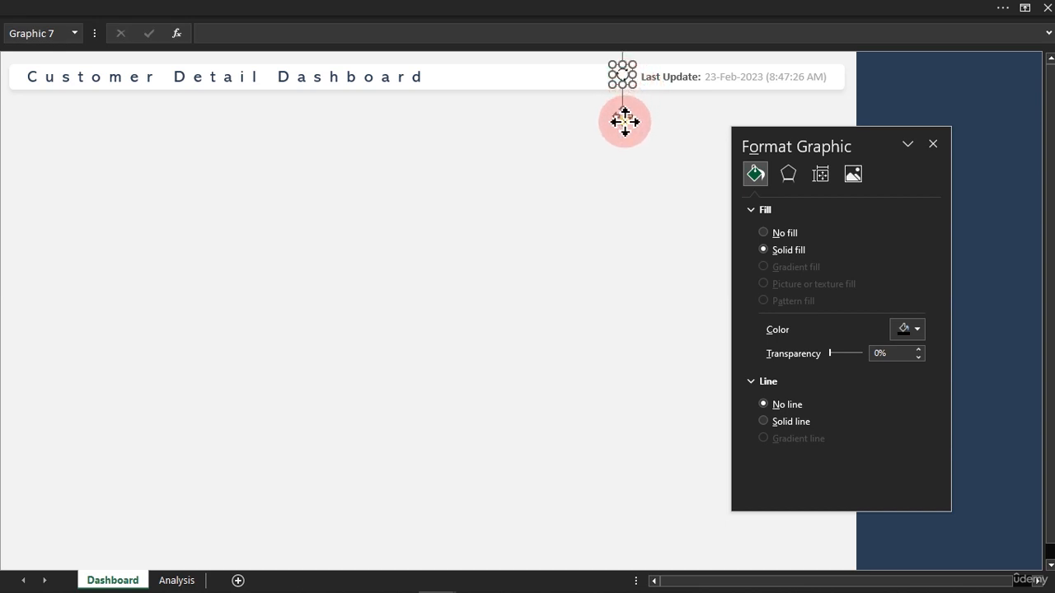
{"action": "left_click_drag", "start_coordinate": [625, 122], "coordinate": [633, 124]}
Recolor the refresh icon beside the Last Update label with a solid grey theme fill and deselect it
{"action": "left_click", "coordinate": [906, 328]}
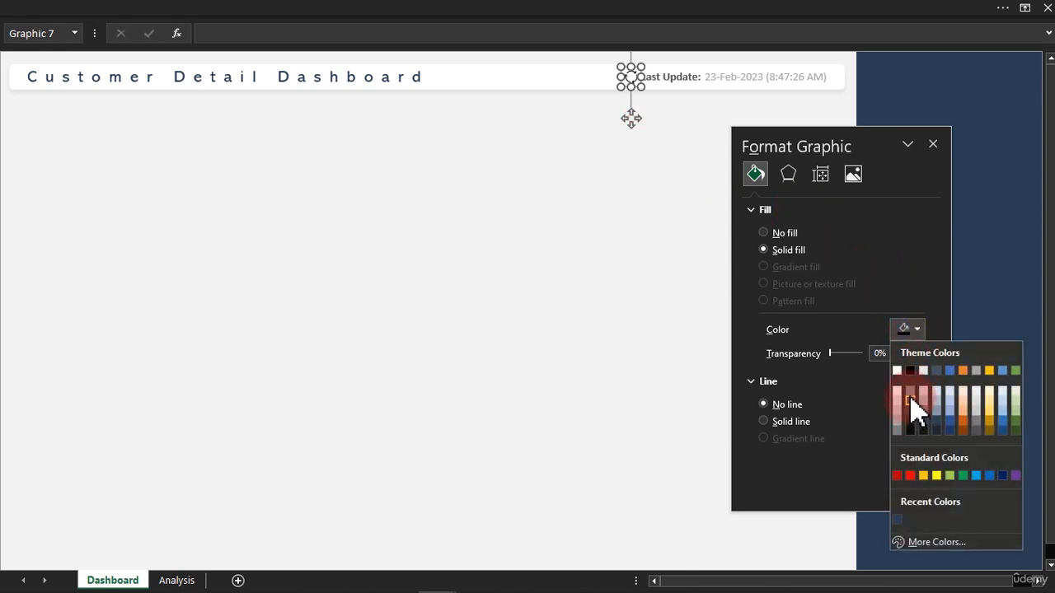
{"action": "left_click", "coordinate": [910, 392]}
{"action": "left_click", "coordinate": [585, 293]}
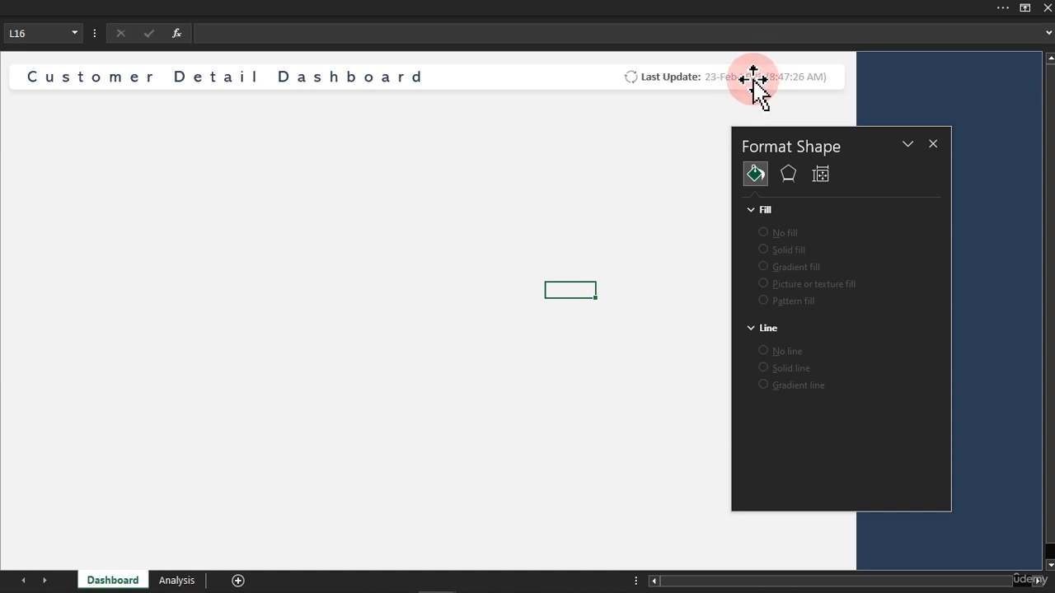
Switch to the Power Pivot window, refresh the Last Update Date table, and return to the Dashboard sheet in Excel
{"action": "mouse_move", "coordinate": [373, 592]}
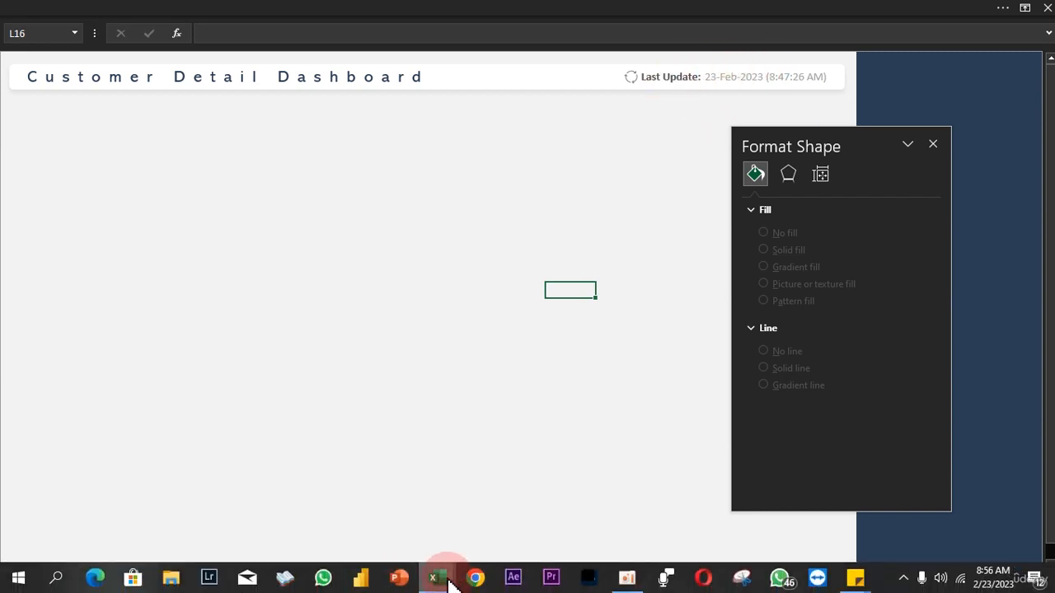
{"action": "mouse_move", "coordinate": [447, 581]}
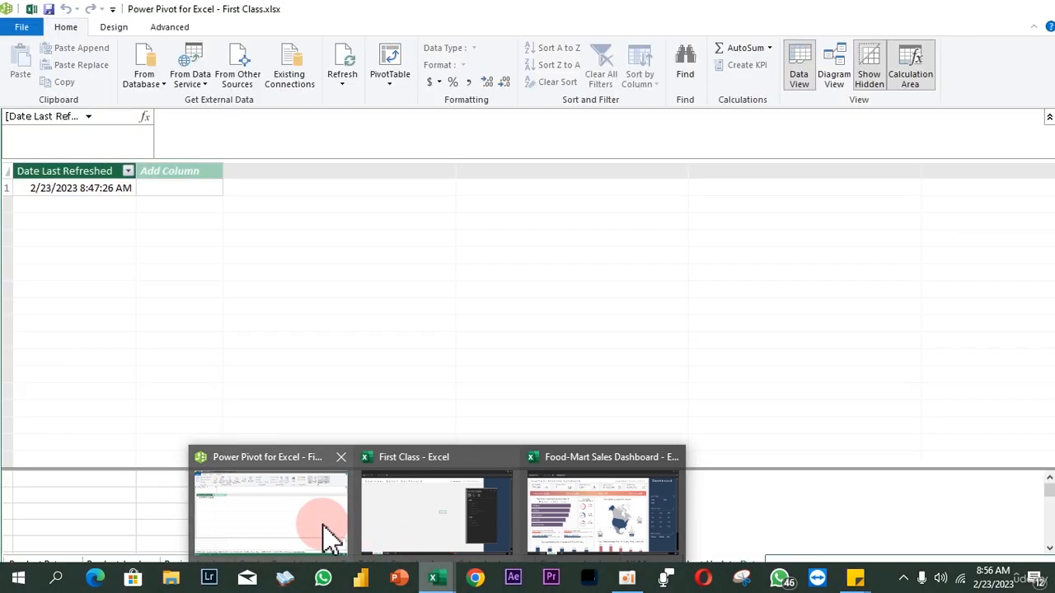
{"action": "left_click", "coordinate": [328, 534]}
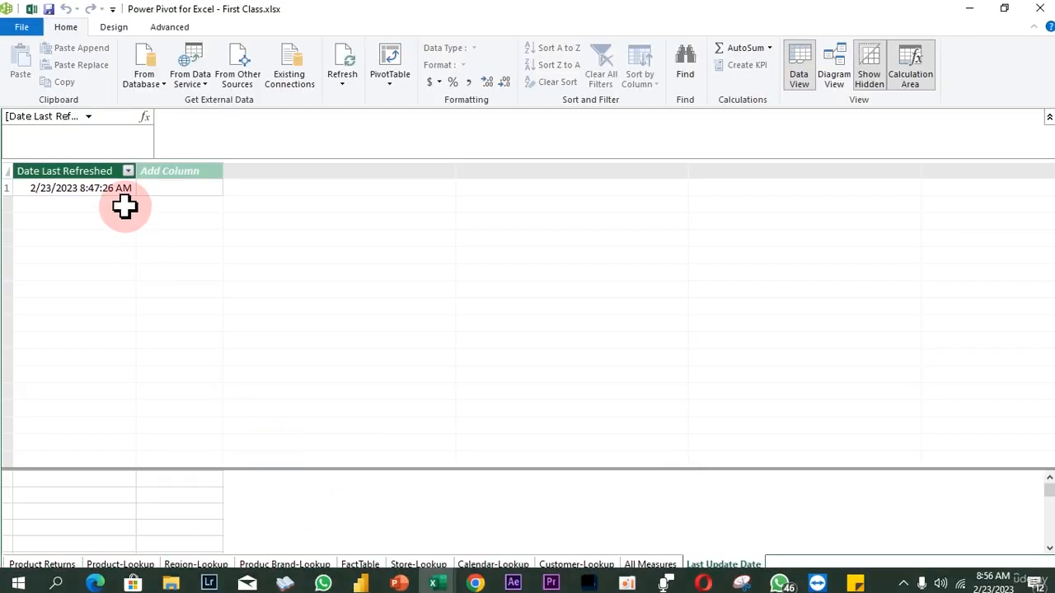
{"action": "left_click", "coordinate": [345, 65]}
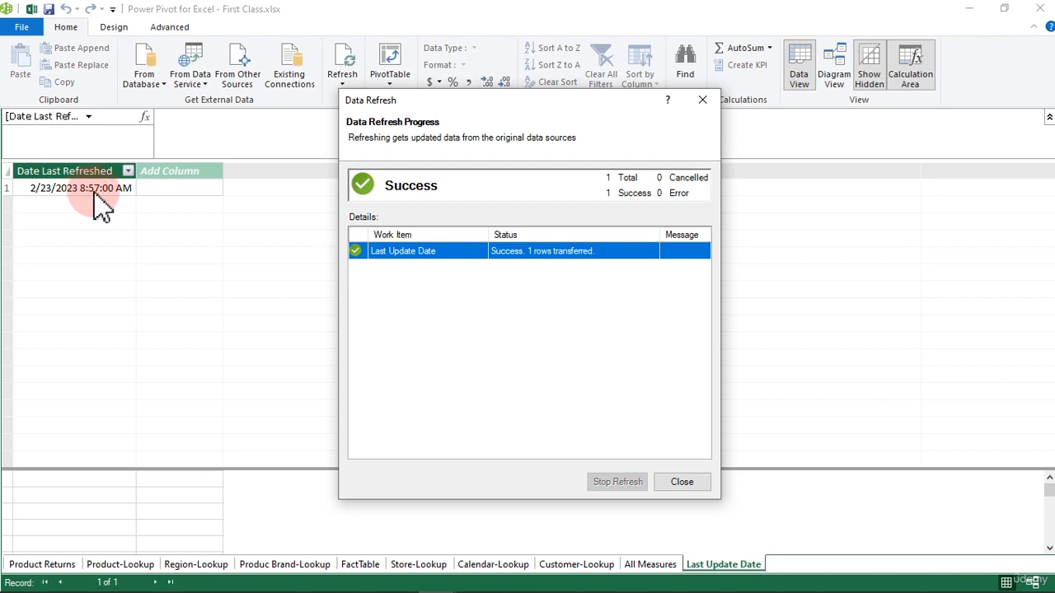
{"action": "left_click", "coordinate": [692, 484]}
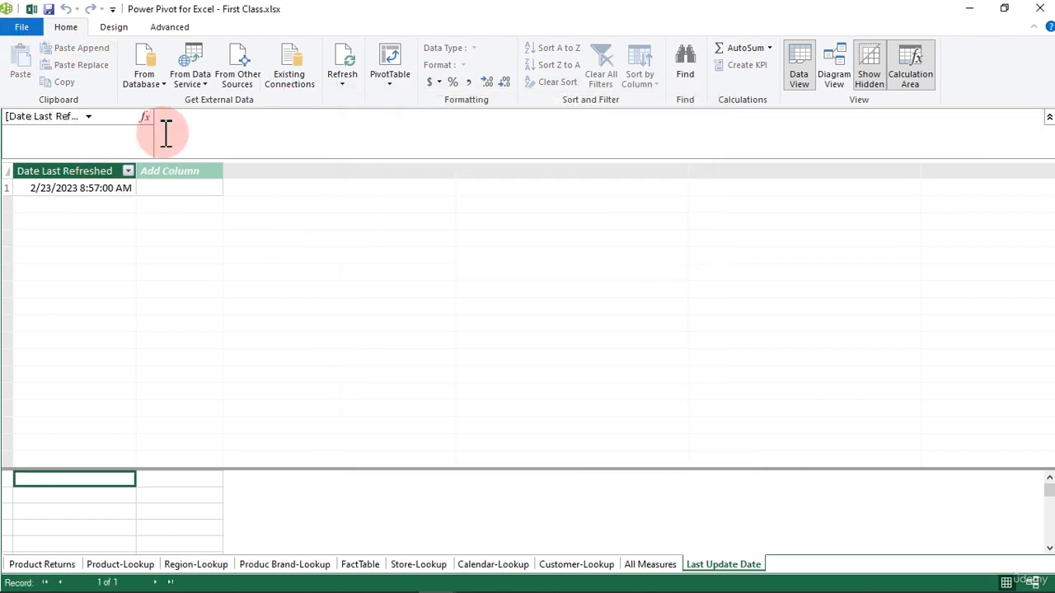
{"action": "left_click", "coordinate": [30, 9]}
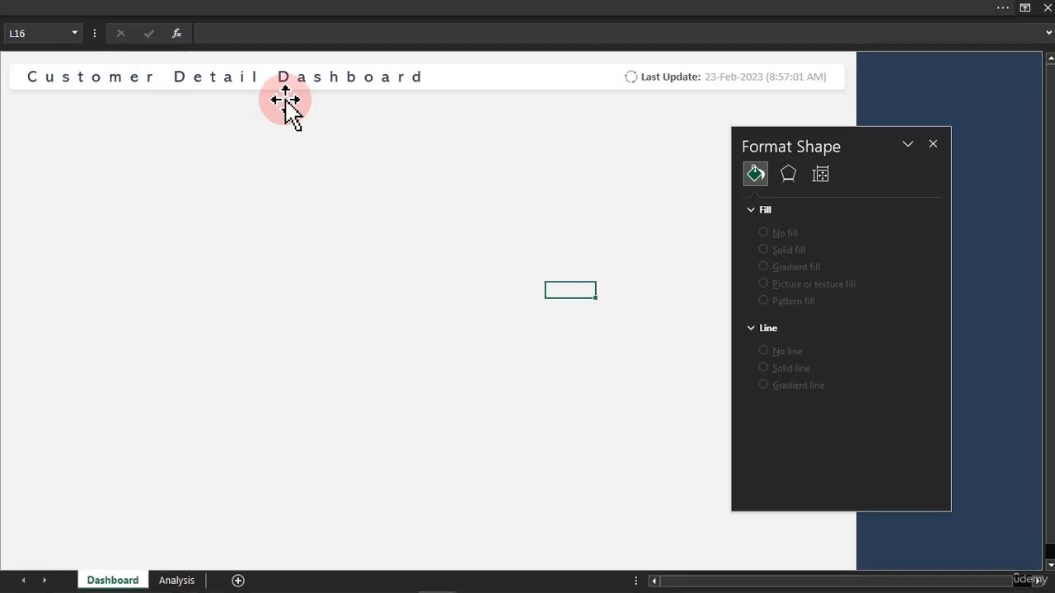